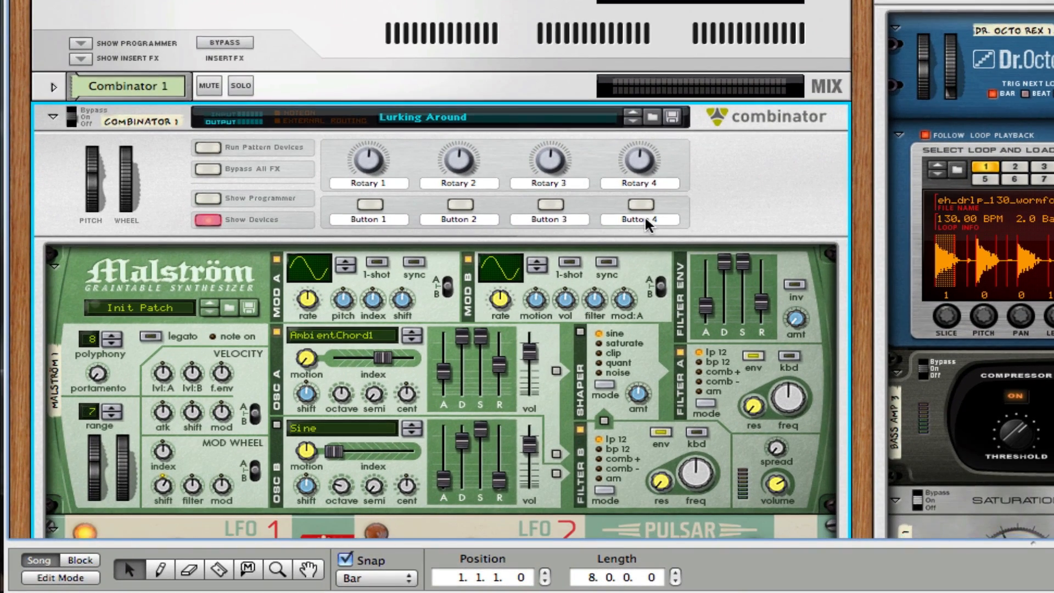
Step: Browse the song, enlarge the sequencer to show its ruler, and briefly play it
scroll(646, 222, "down", 3)
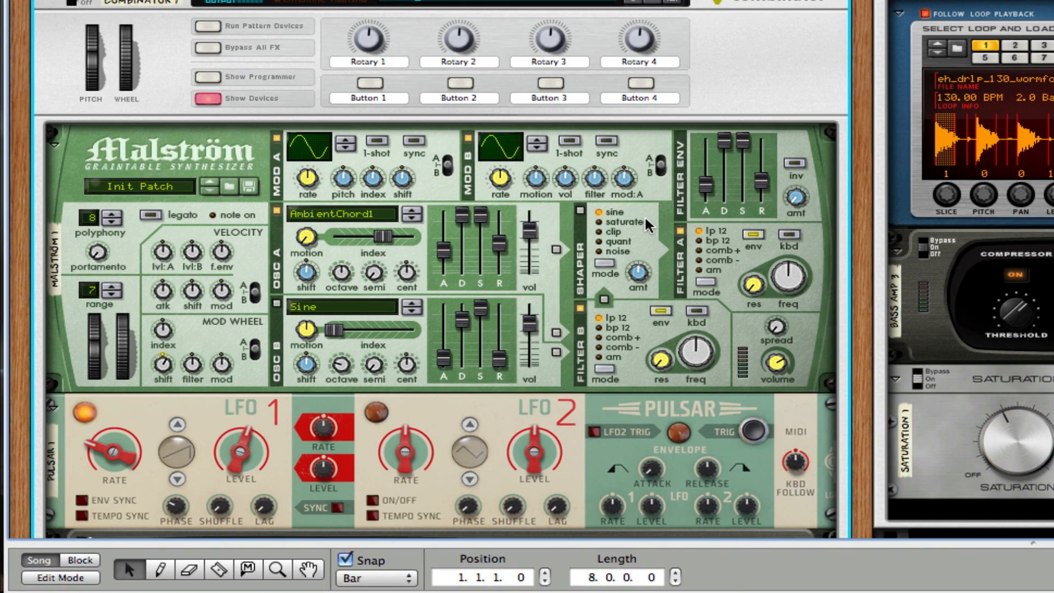
scroll(646, 222, "down", 4)
scroll(648, 225, "down", 5)
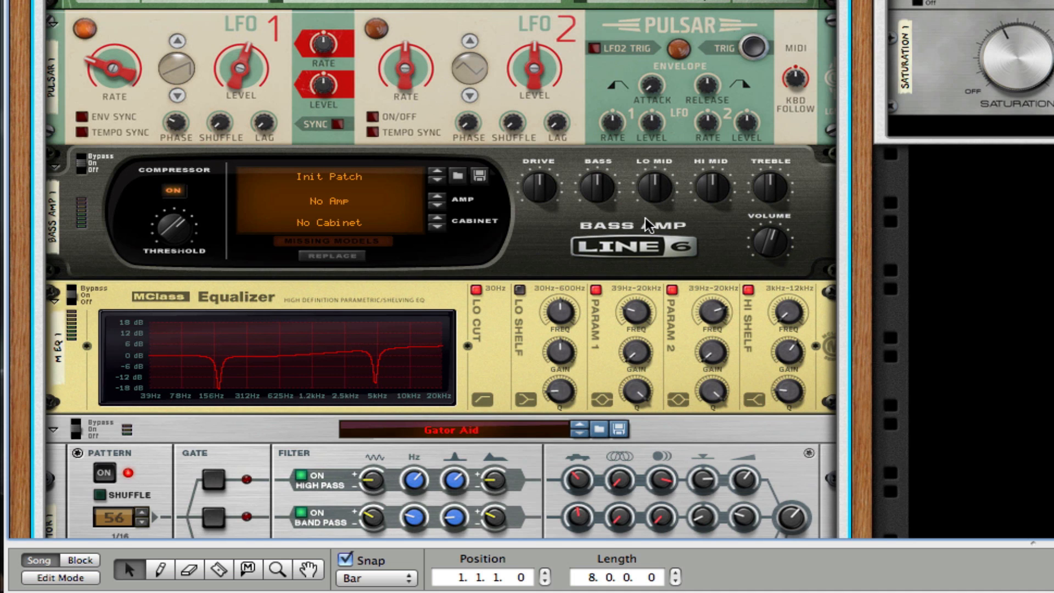
scroll(646, 219, "down", 5)
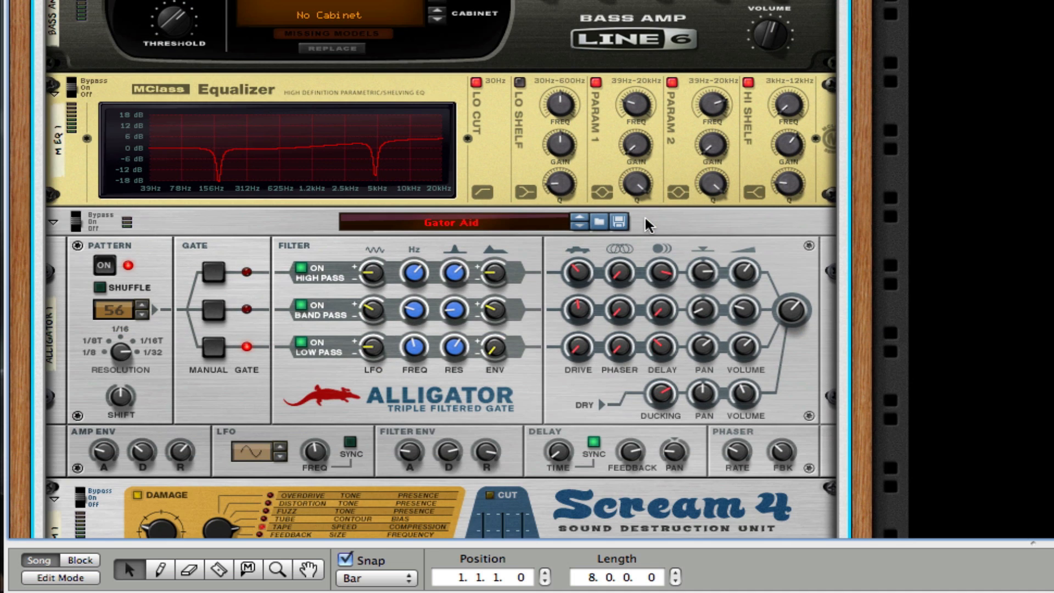
scroll(646, 222, "down", 6)
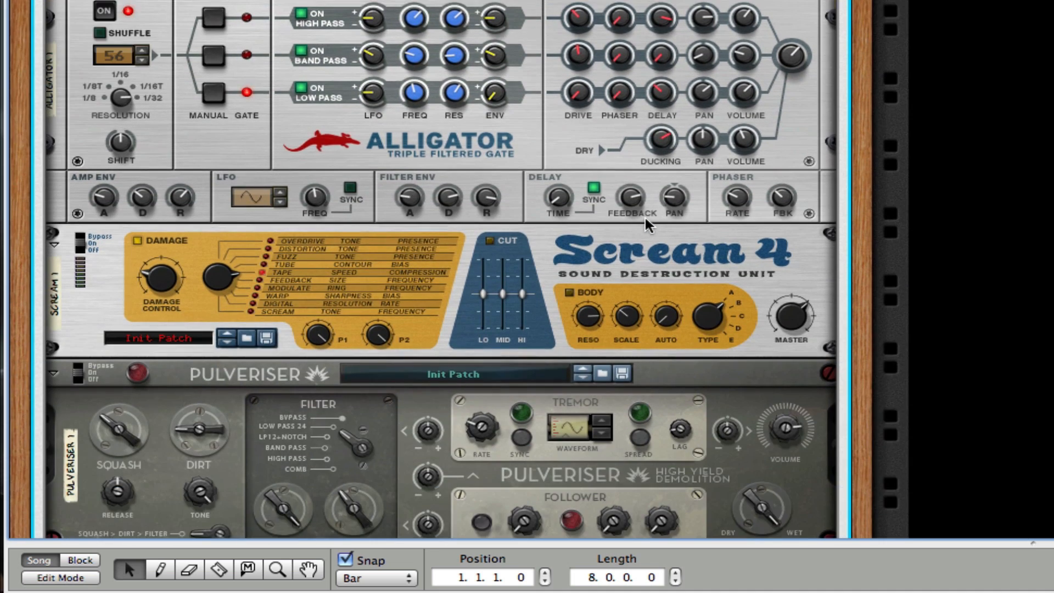
scroll(646, 223, "down", 6)
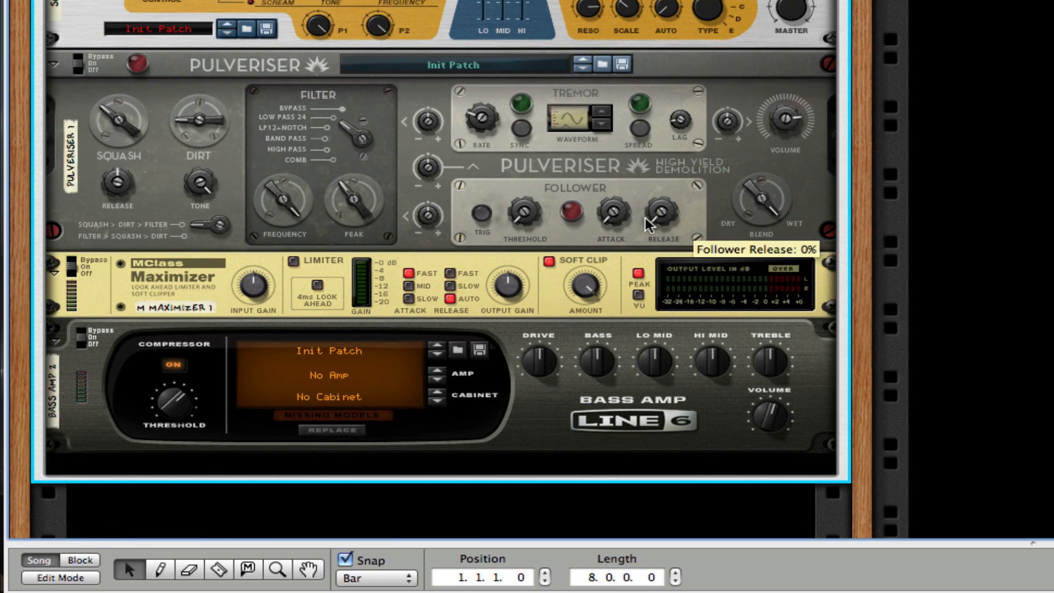
scroll(647, 225, "up", 5)
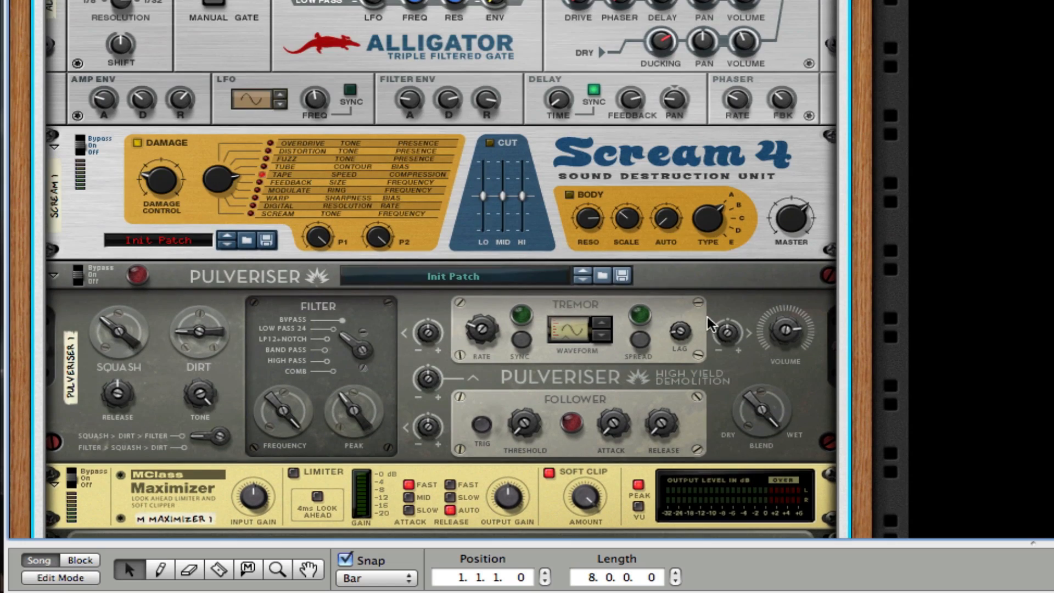
scroll(705, 321, "up", 12)
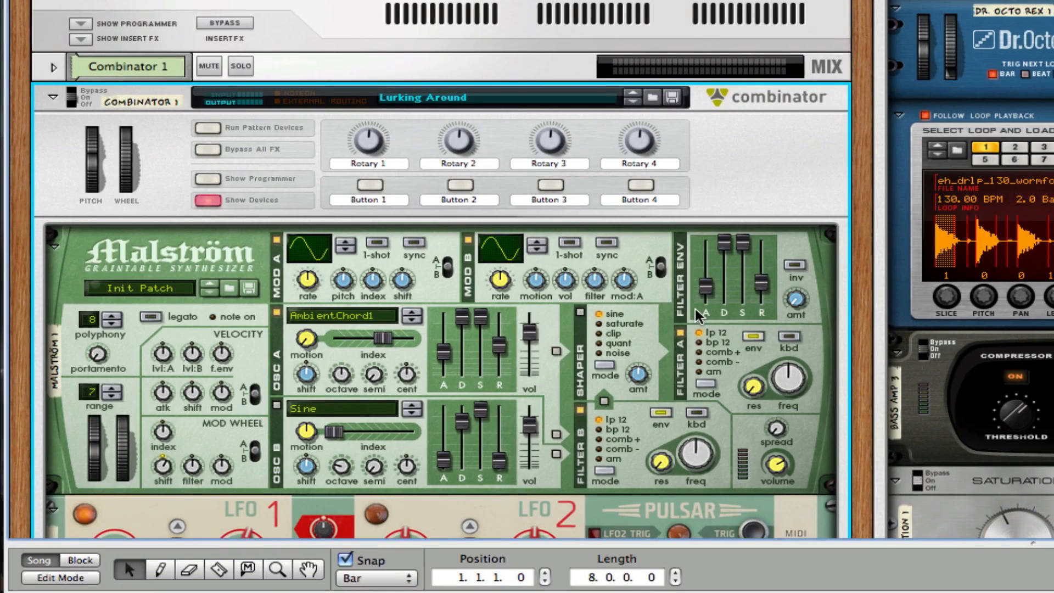
scroll(690, 318, "up", 1)
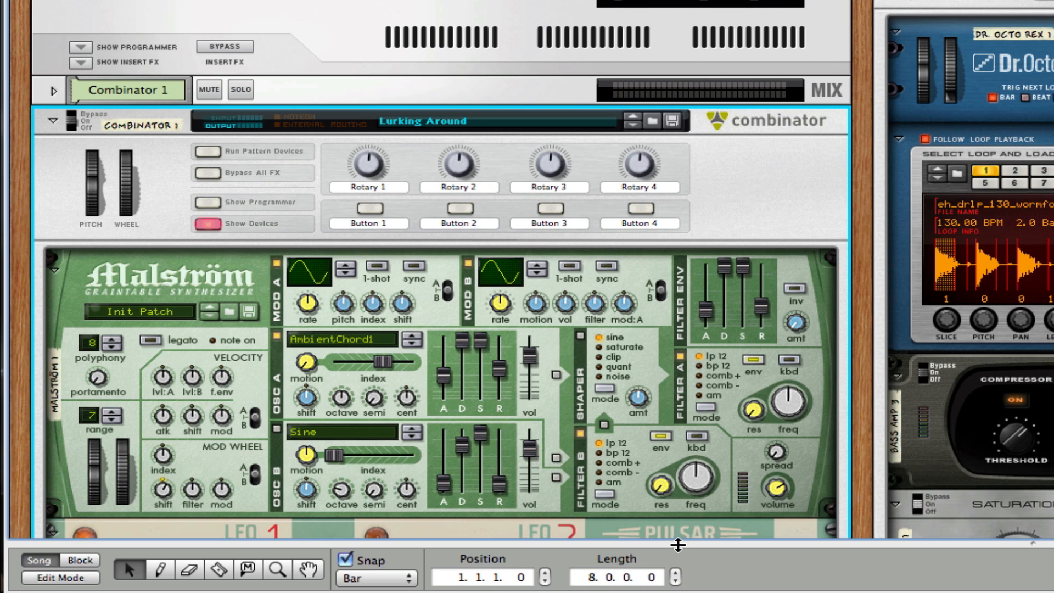
left_click_drag(678, 540, 659, 362)
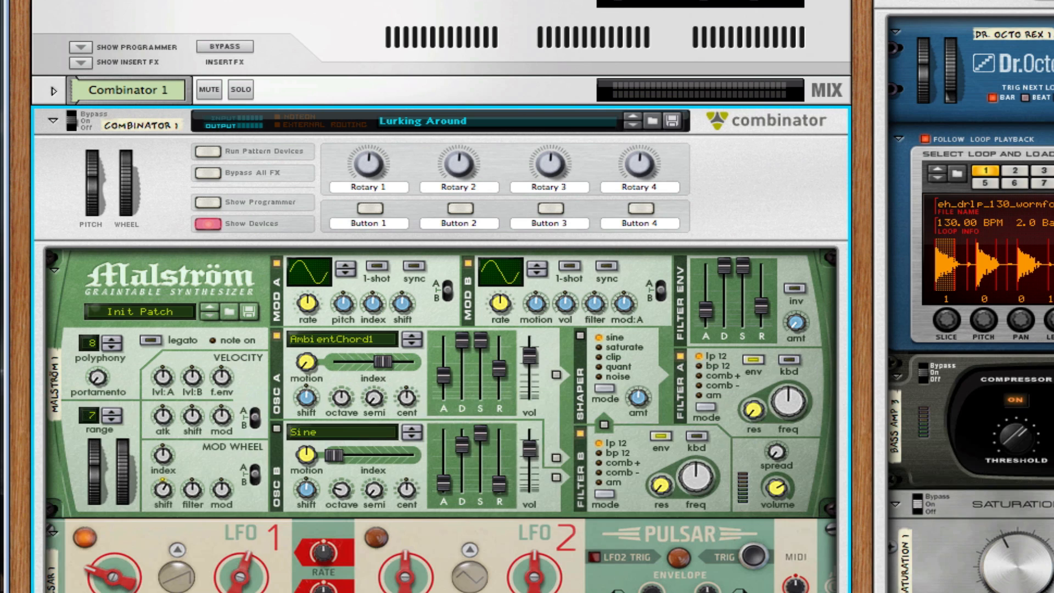
key("space")
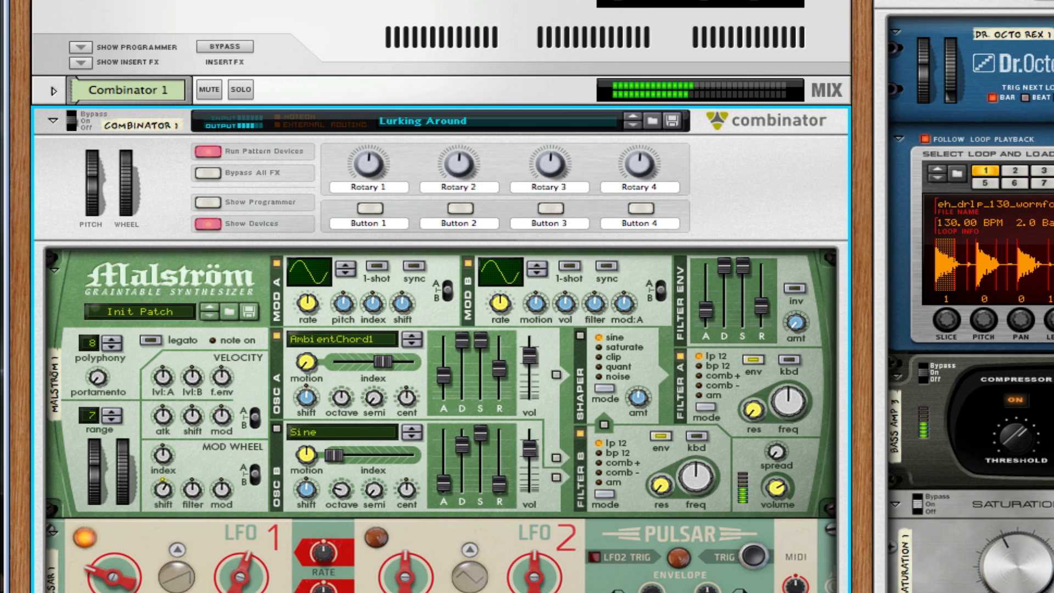
key("space")
Step: Switch the Audio Device in Preferences > Audio from Audio 4 DJ to Built-in
key("super+comma")
left_click(839, 31)
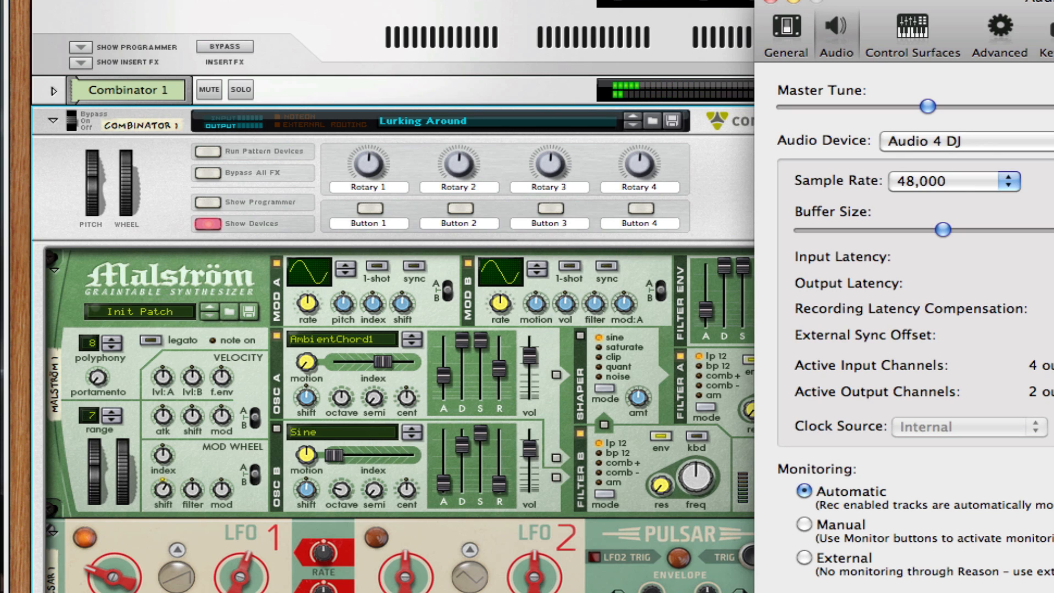
left_click(1046, 143)
left_click(1034, 165)
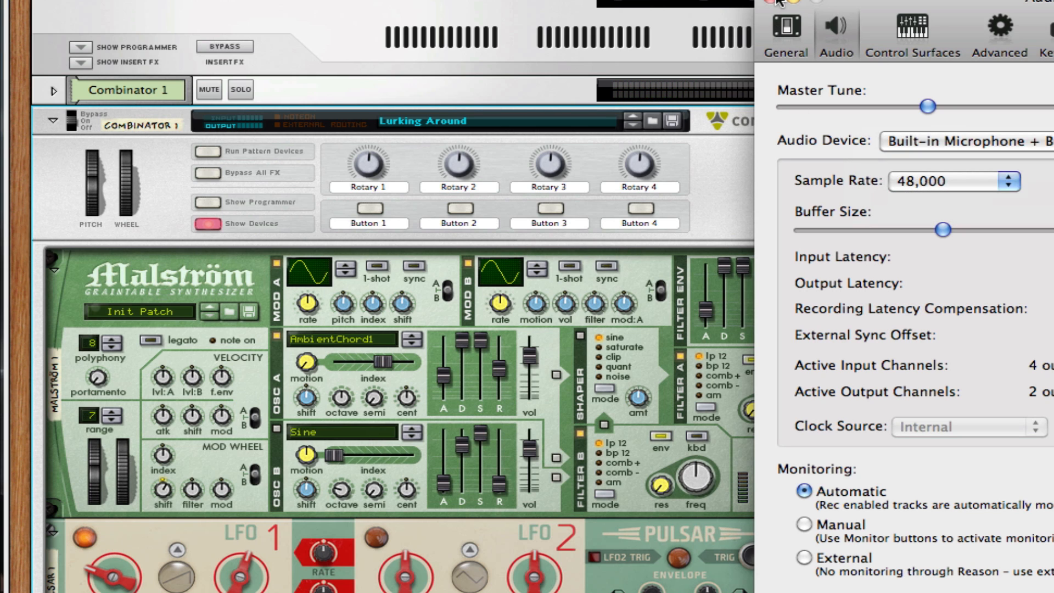
left_click(770, 1)
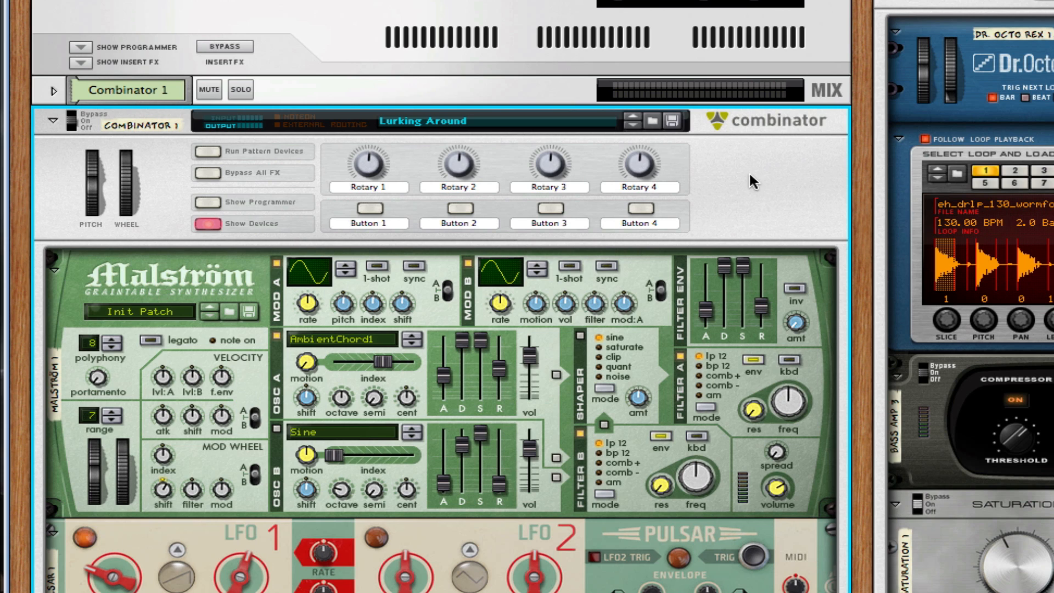
Step: Play the song and solo Combinator 1 so only its Malström chain is heard
key("space")
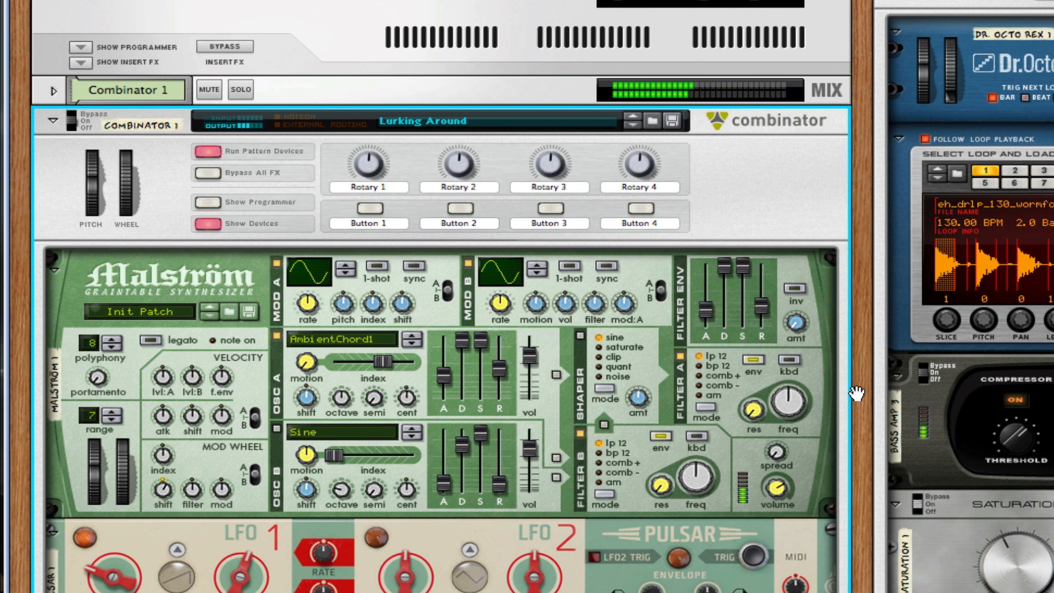
scroll(848, 395, "down", 5)
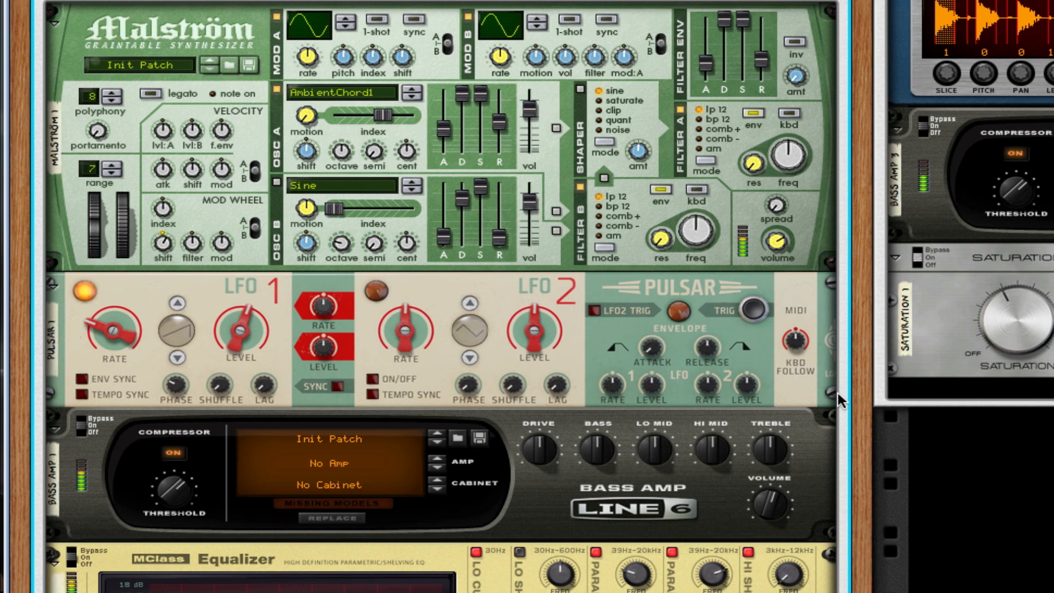
scroll(838, 394, "down", 2)
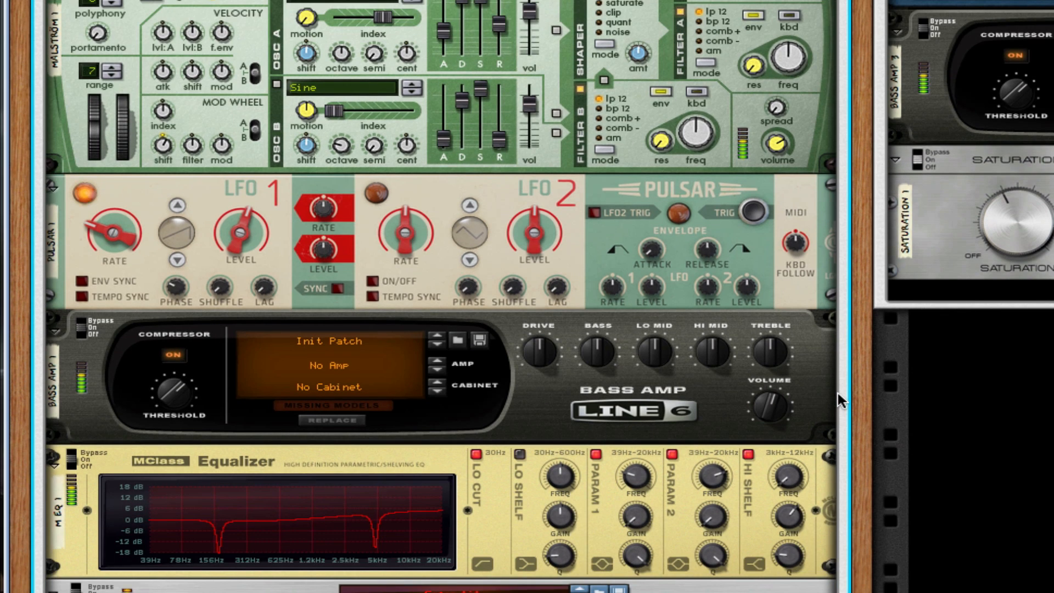
scroll(838, 400, "down", 1)
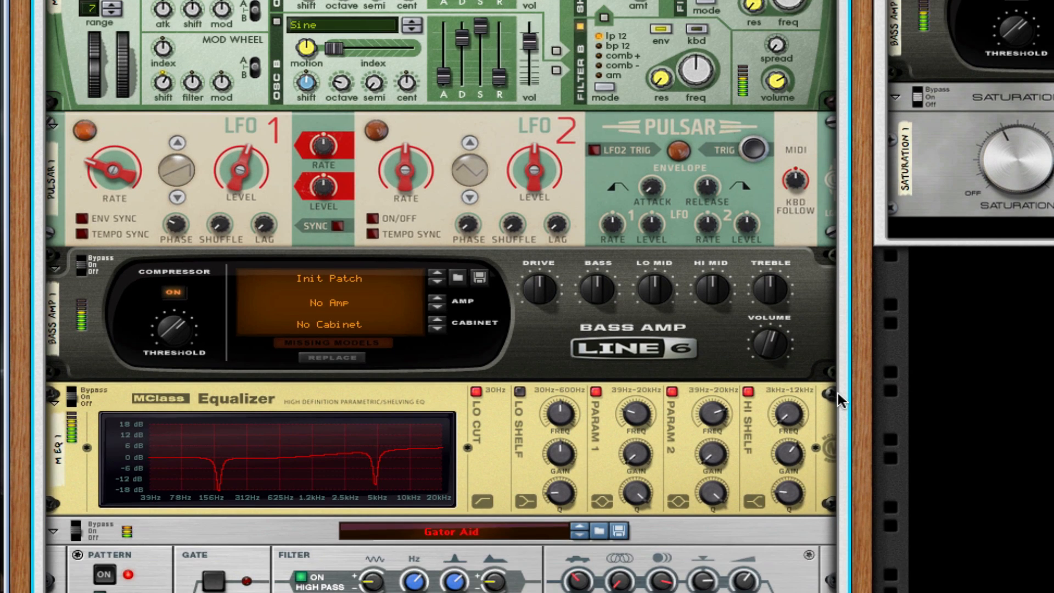
scroll(838, 400, "down", 1)
scroll(838, 401, "down", 2)
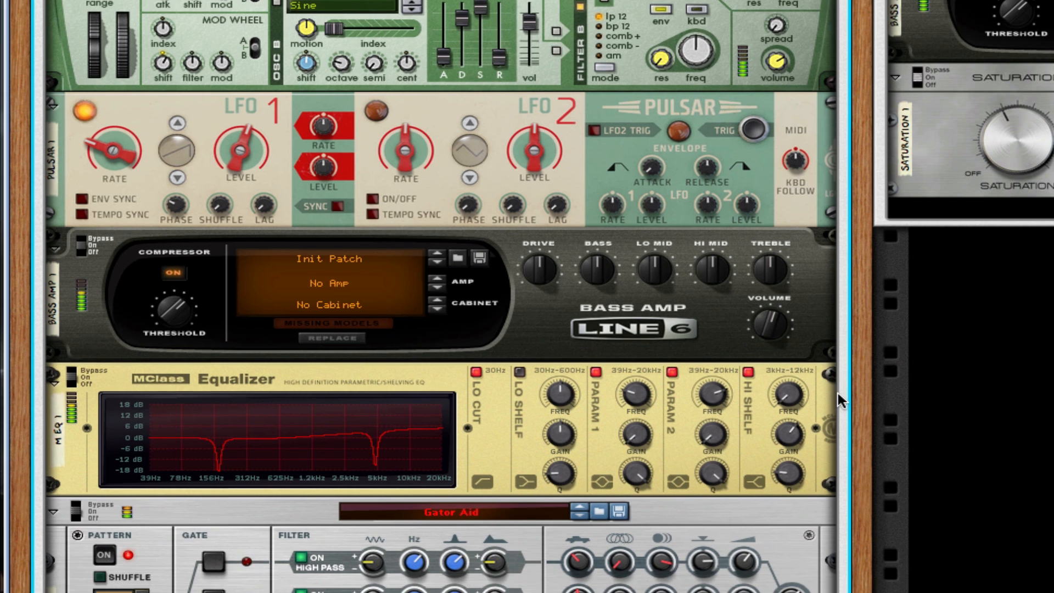
scroll(838, 401, "up", 9)
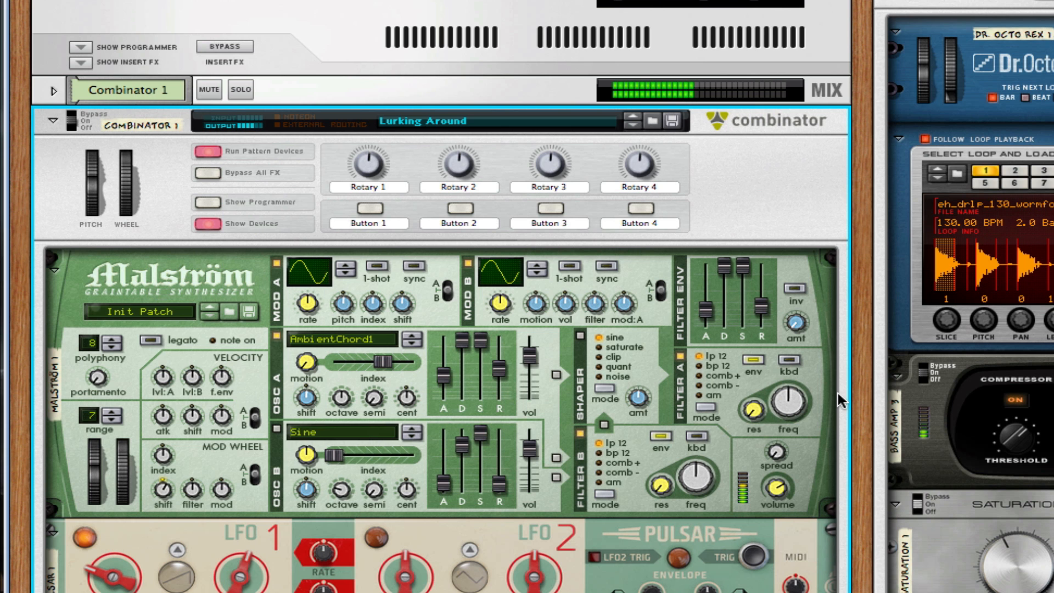
left_click(233, 89)
scroll(322, 330, "down", 1)
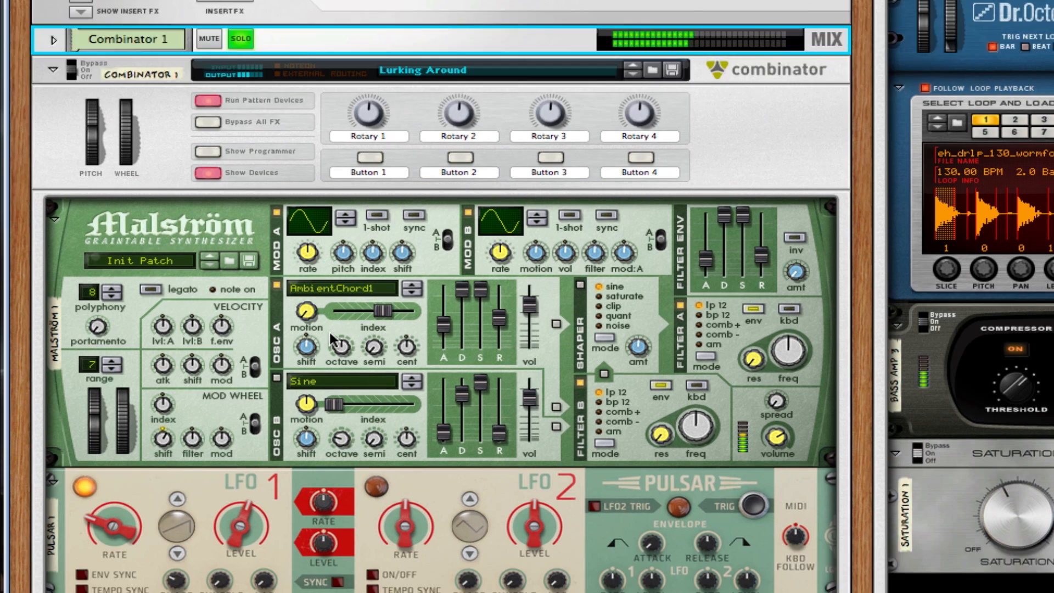
scroll(803, 349, "down", 5)
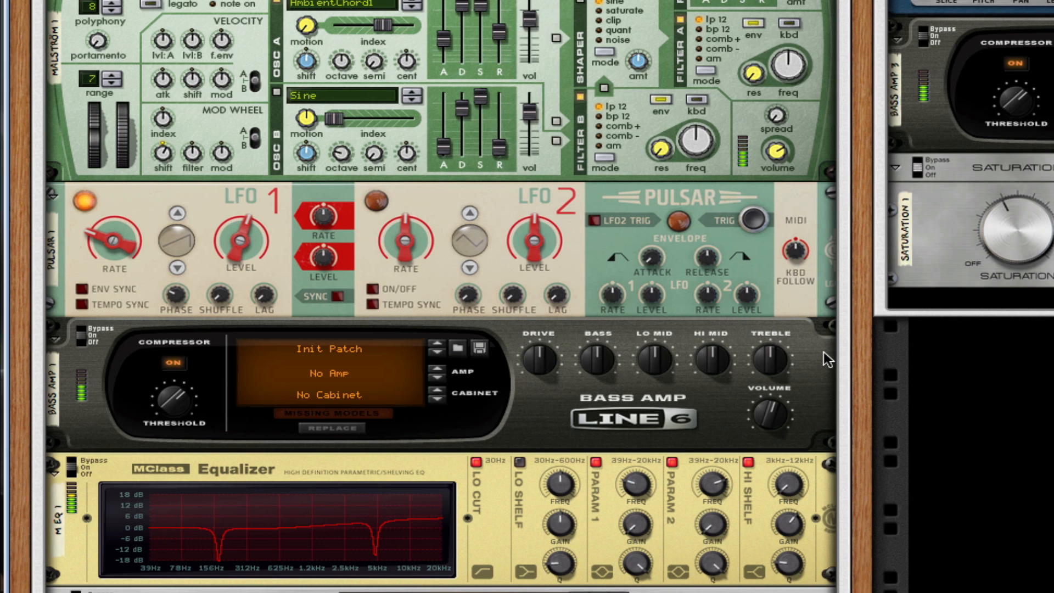
Step: Flip the rack to inspect the back cabling, then turn it back to the front panels
key("Tab")
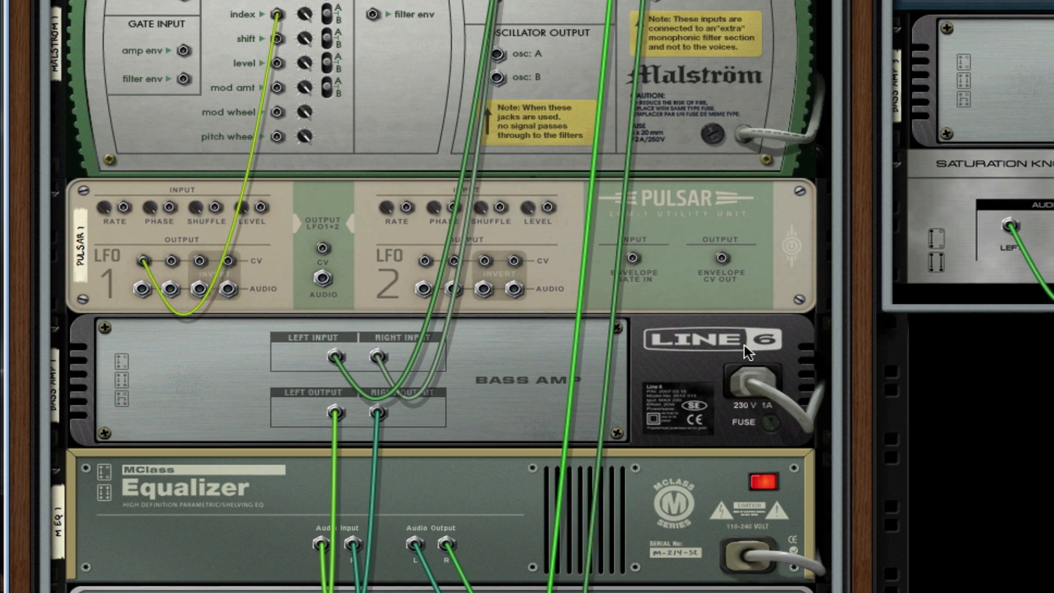
scroll(743, 345, "down", 3)
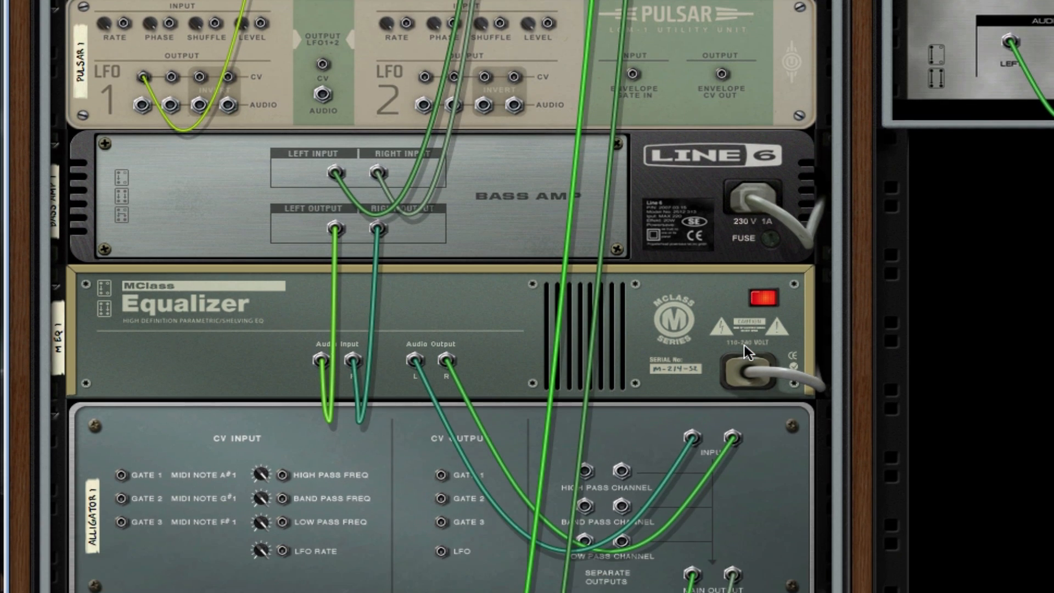
scroll(743, 345, "down", 5)
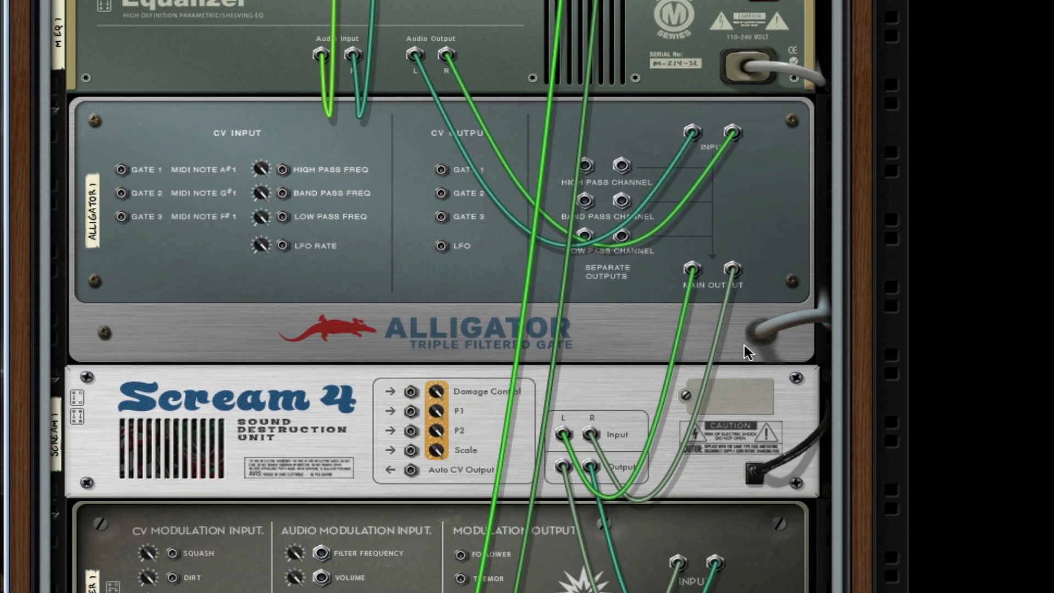
scroll(743, 345, "down", 4)
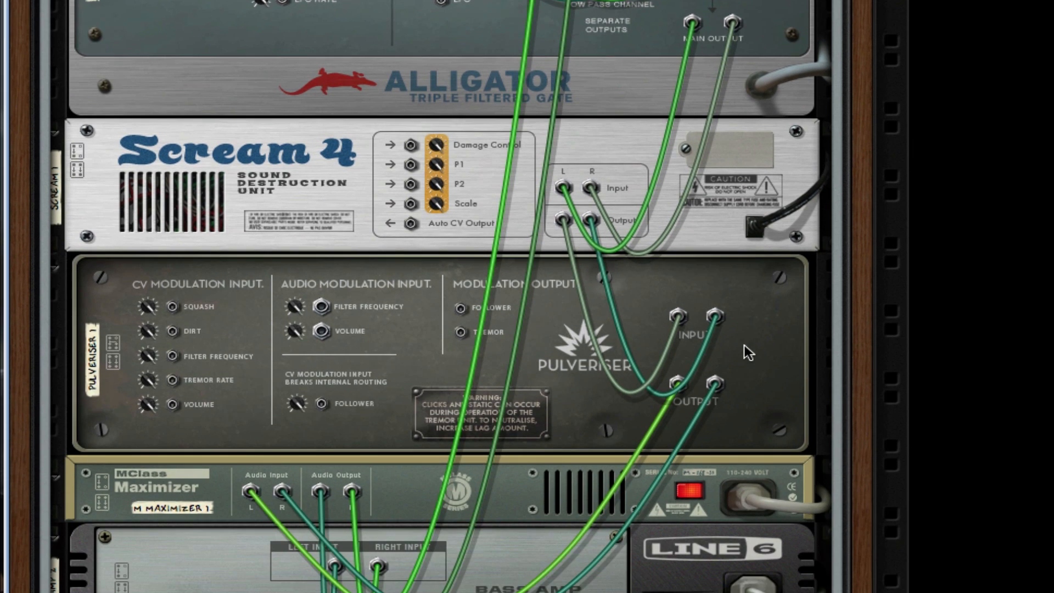
scroll(745, 346, "up", 15)
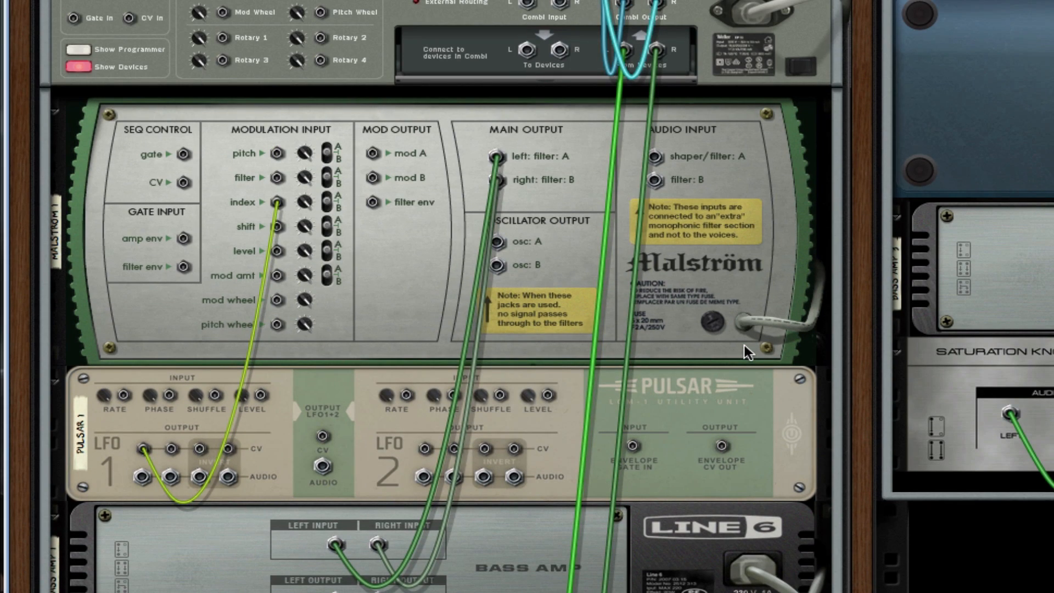
key("Tab")
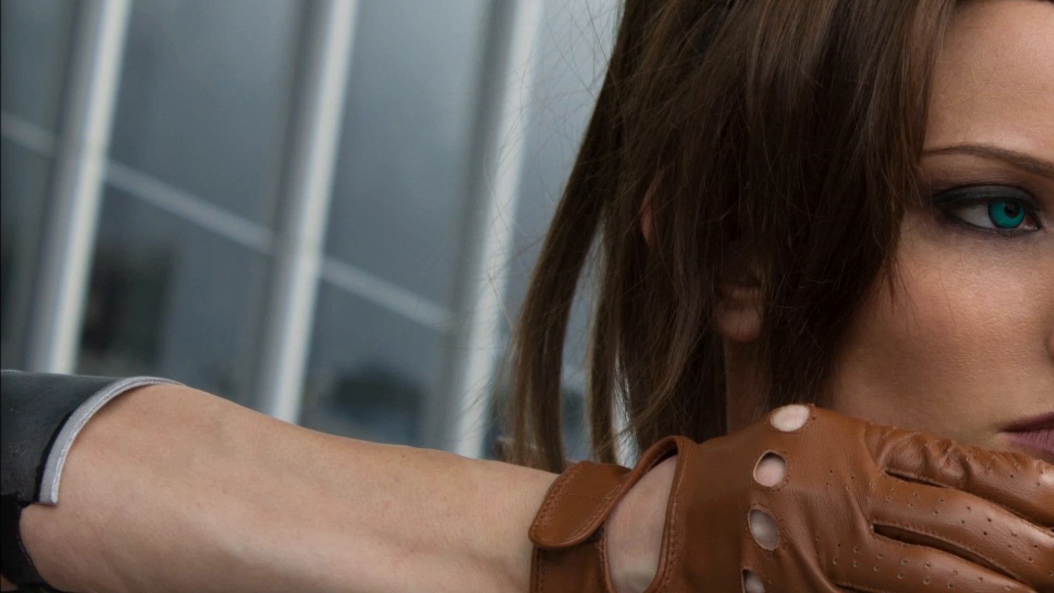
Step: Open the File menu to begin a new song
left_click(144, 0)
Step: Start a new empty song and hide the sequencer so the rack fills the window
key("Escape")
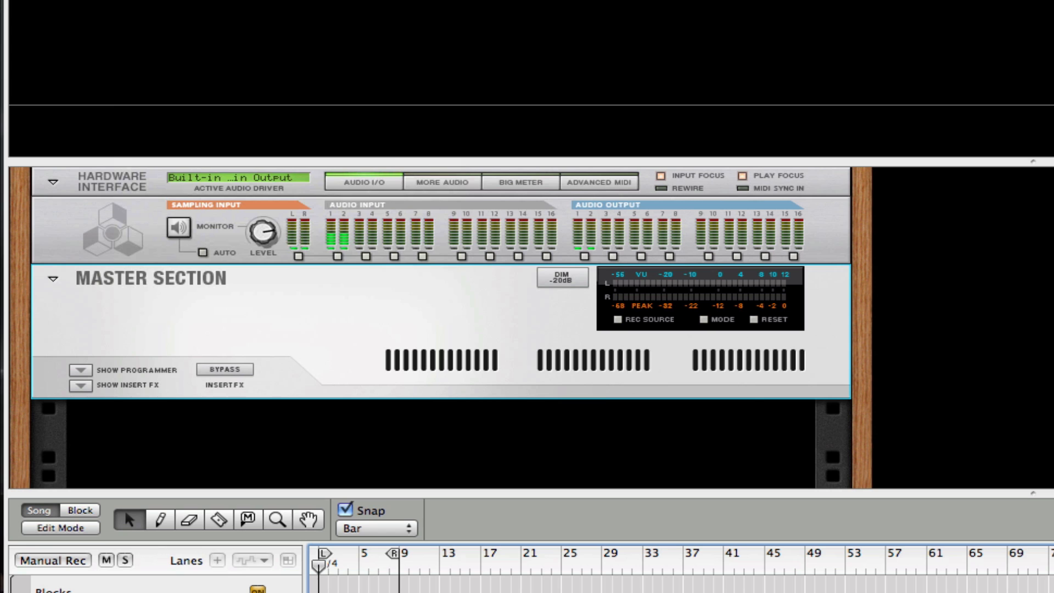
left_click_drag(256, 162, 258, 0)
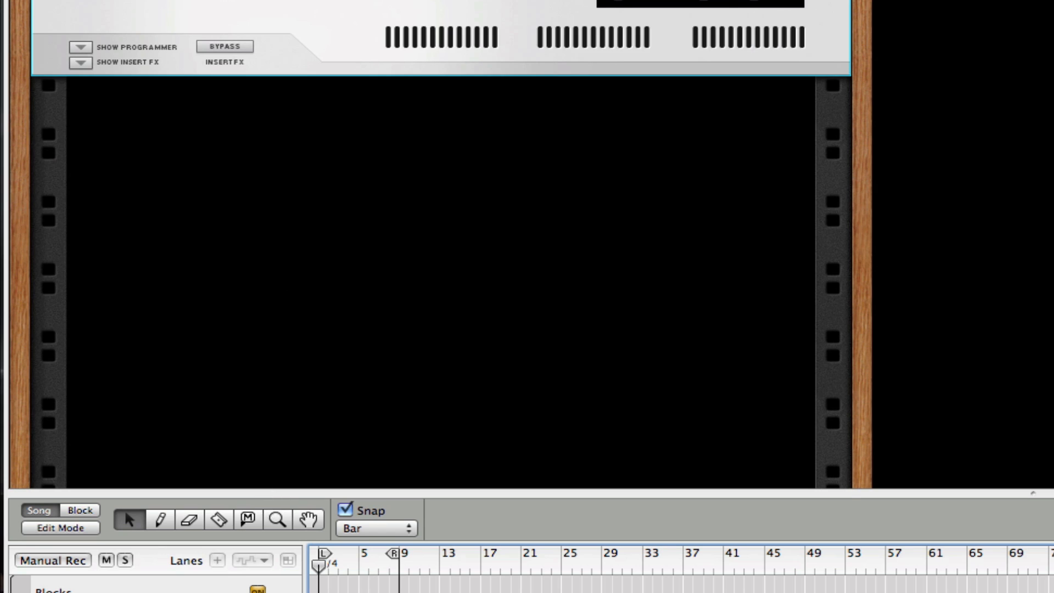
left_click_drag(266, 493, 266, 592)
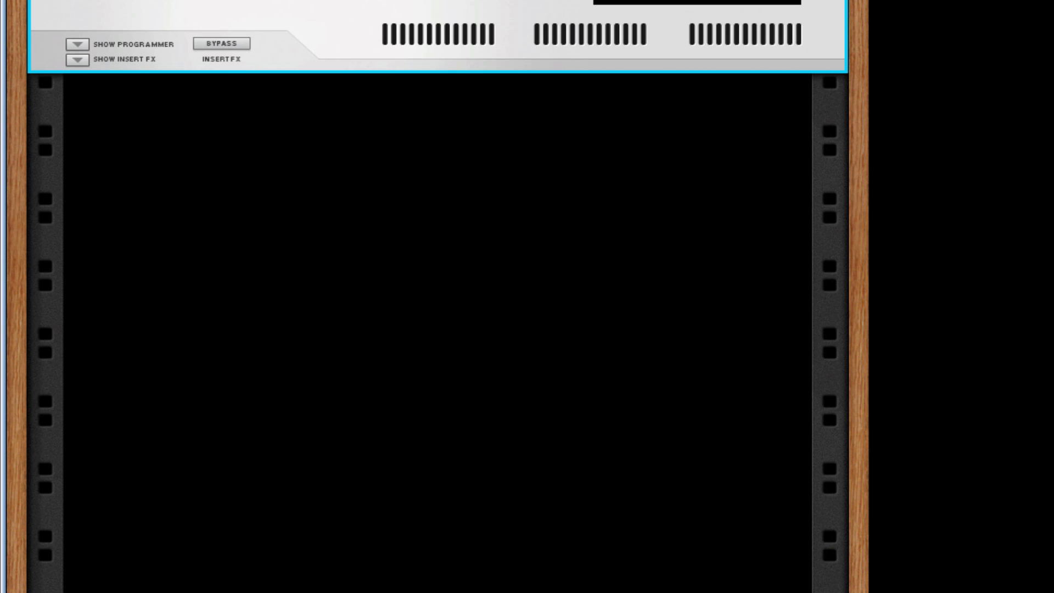
Step: Bring up the empty rack's add-device menu with the Utilities submenu showing
right_click(243, 201)
left_click(232, 193)
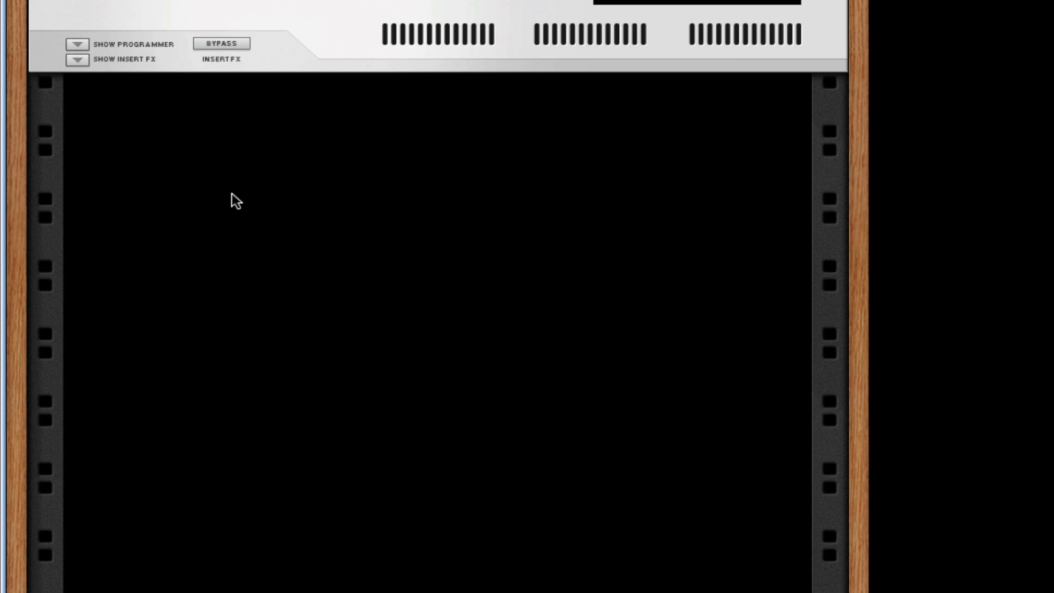
right_click(232, 193)
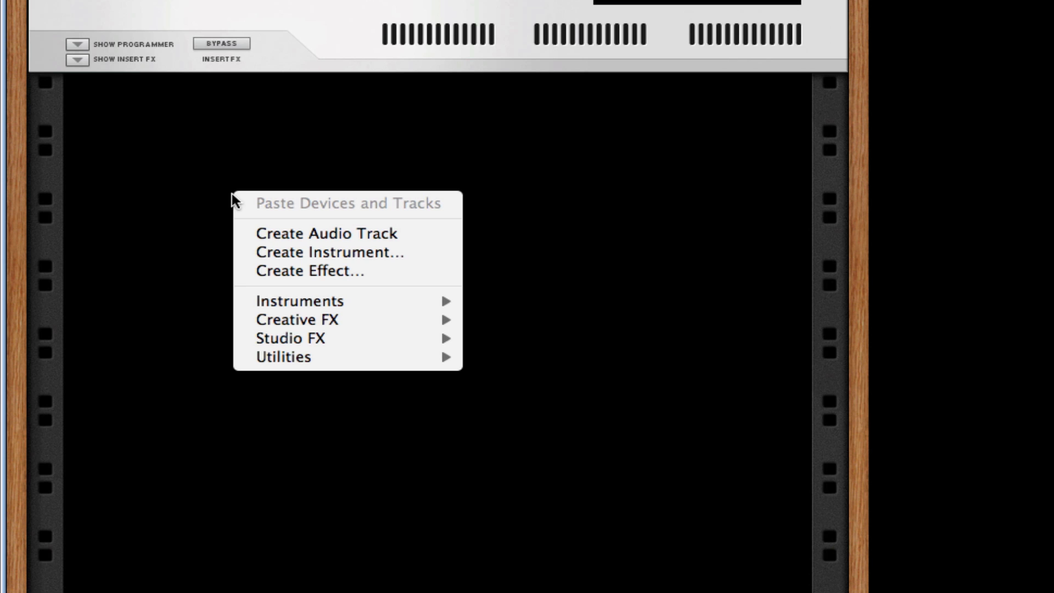
mouse_move(348, 358)
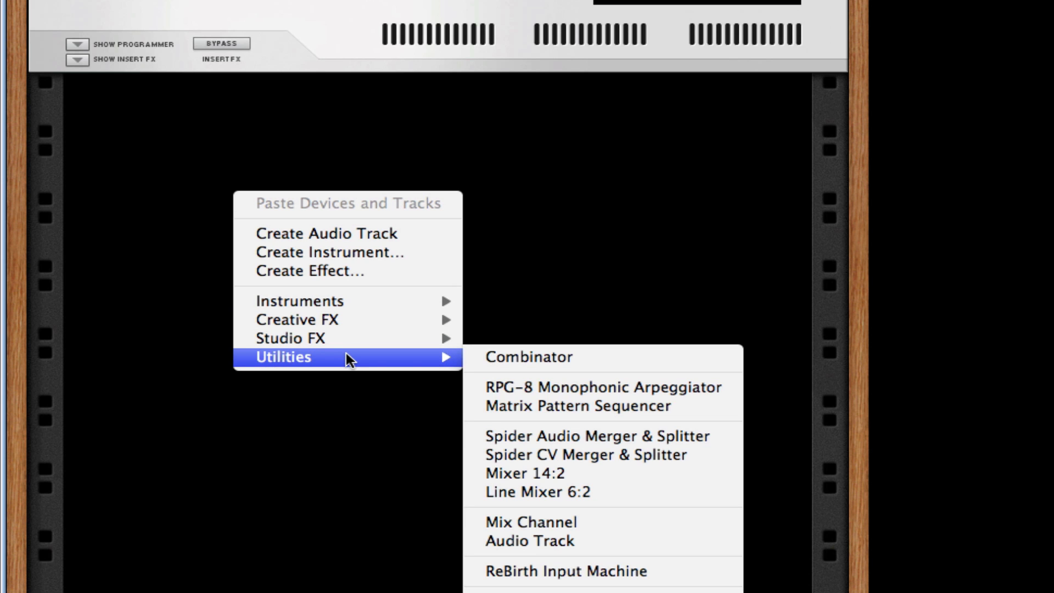
Step: Add a Combinator holding a Malström synth, and raise the Malström mod wheel's Shift amount
left_click(570, 361)
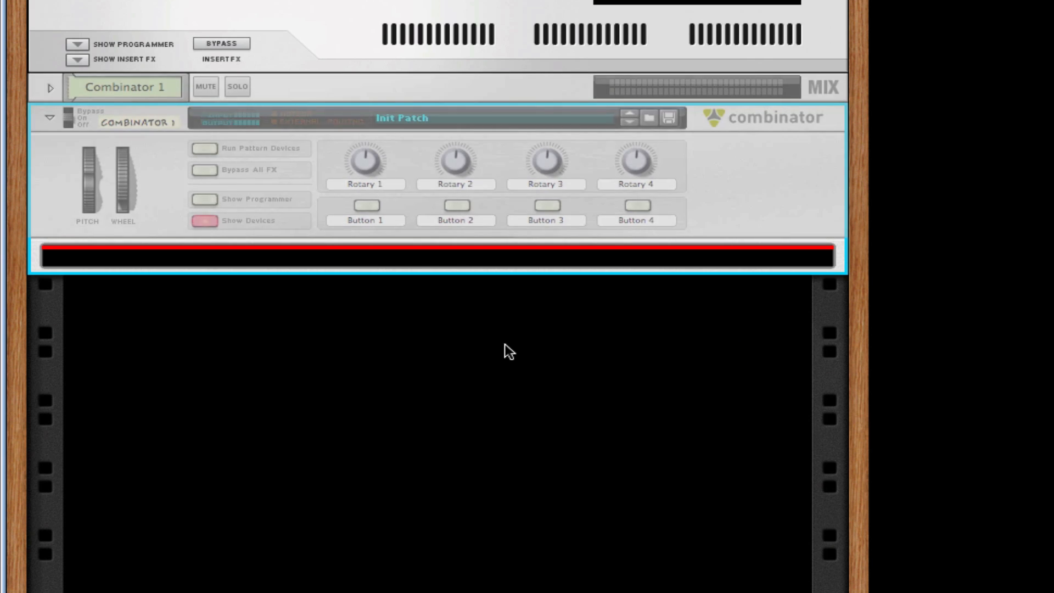
right_click(306, 260)
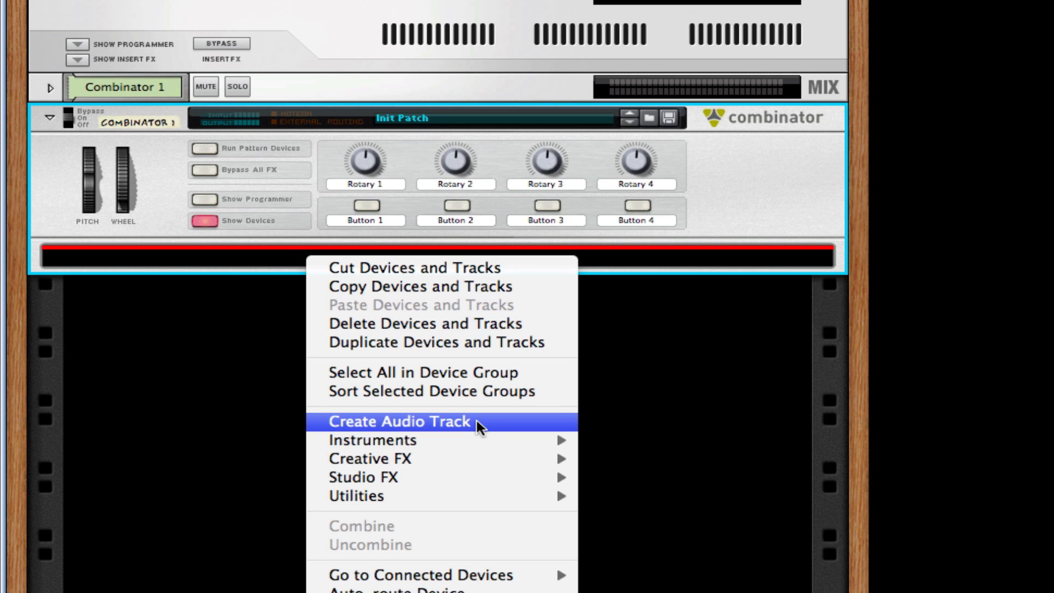
mouse_move(473, 439)
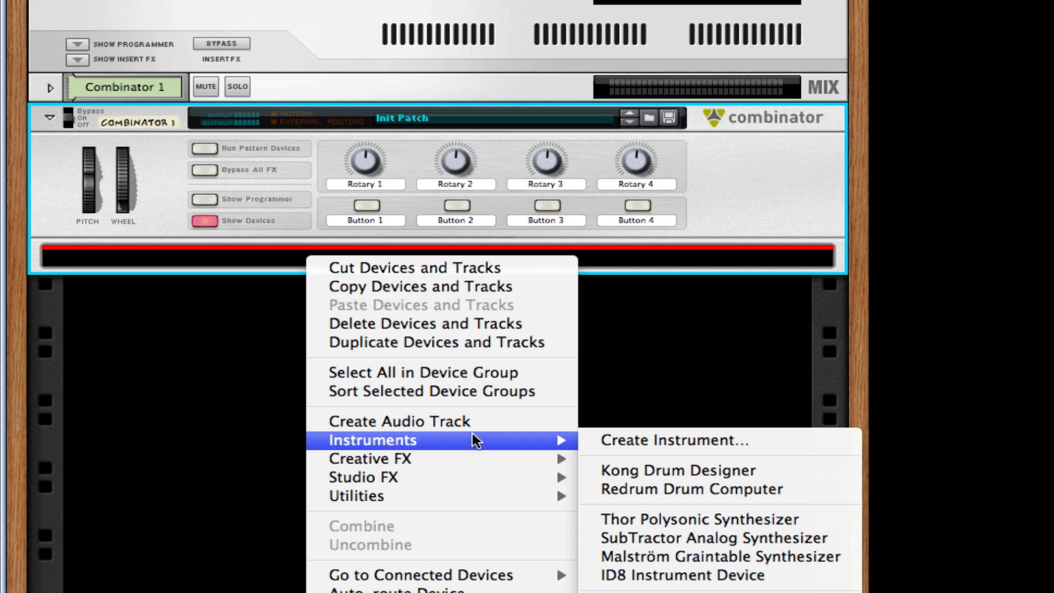
left_click(688, 557)
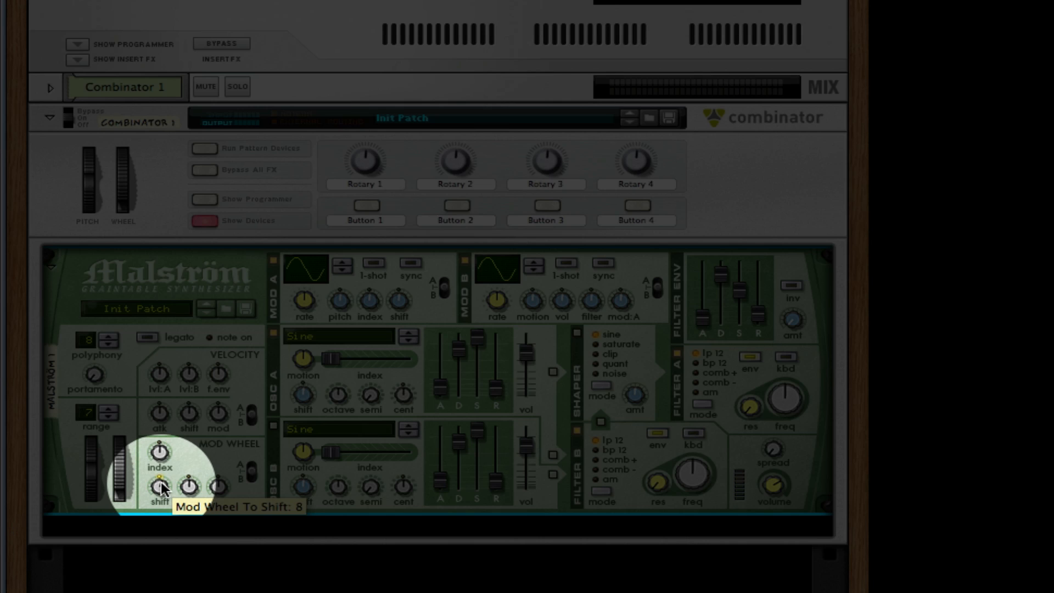
left_click_drag(161, 482, 161, 481)
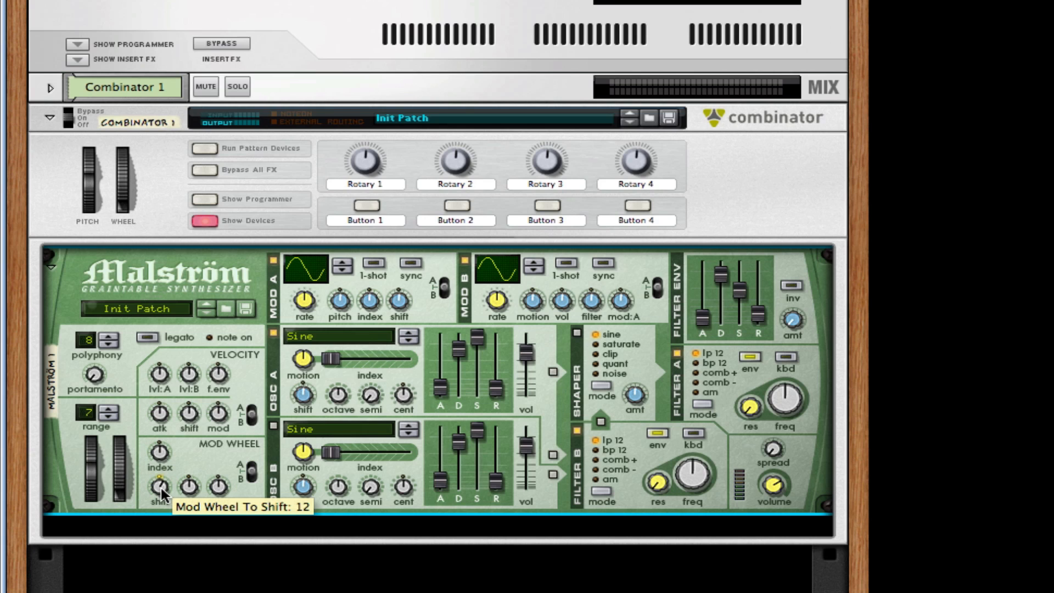
left_click_drag(160, 488, 163, 492)
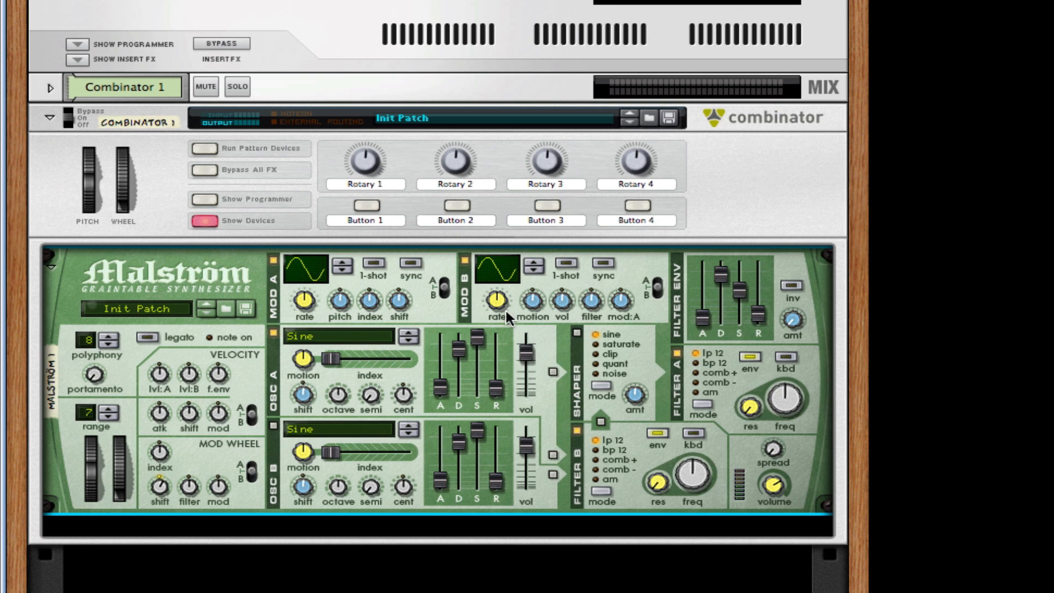
Step: Turn off Malström modulators A and B and load the AmbientChord1 graintable into oscillator A
left_click(274, 260)
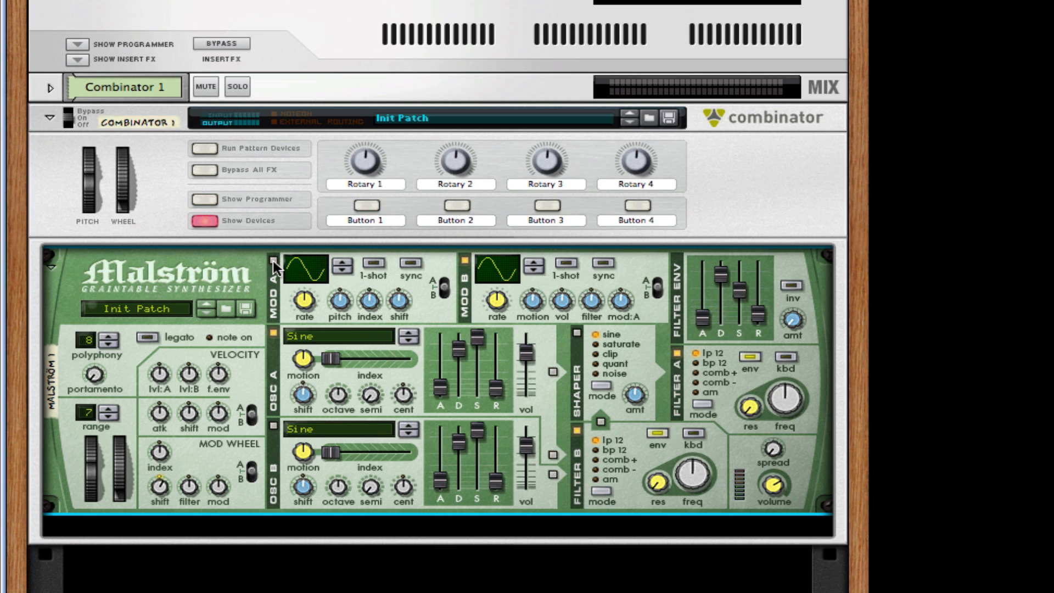
left_click(465, 260)
left_click(380, 335)
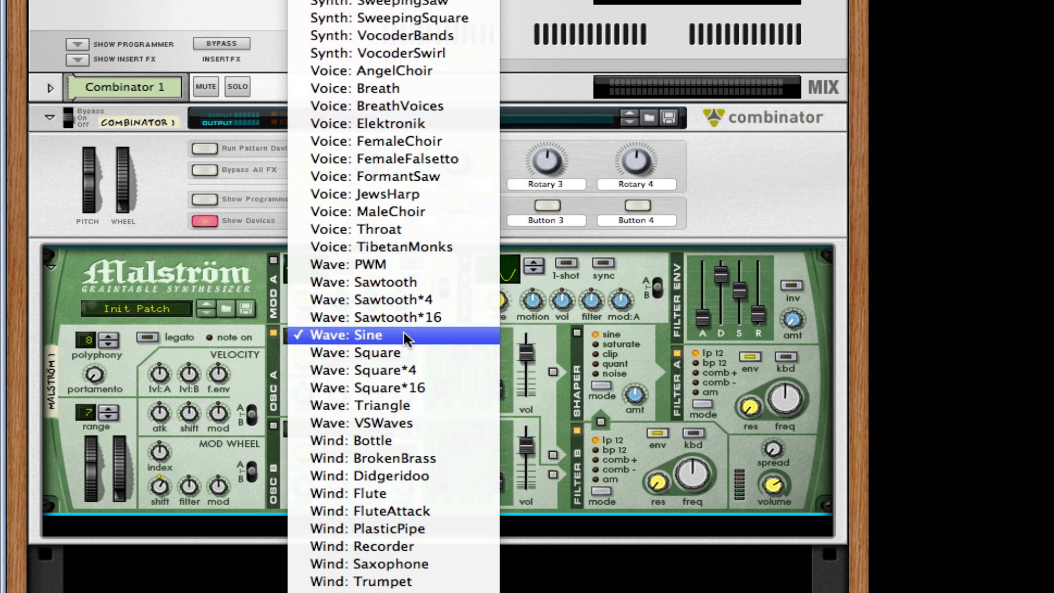
scroll(409, 331, "up", 7)
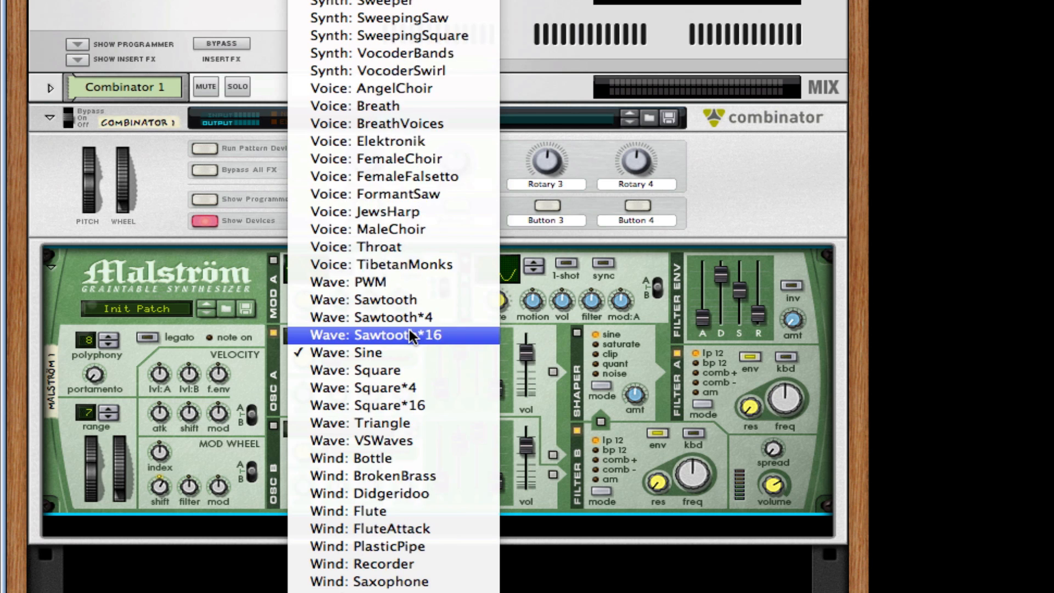
scroll(409, 328, "up", 5)
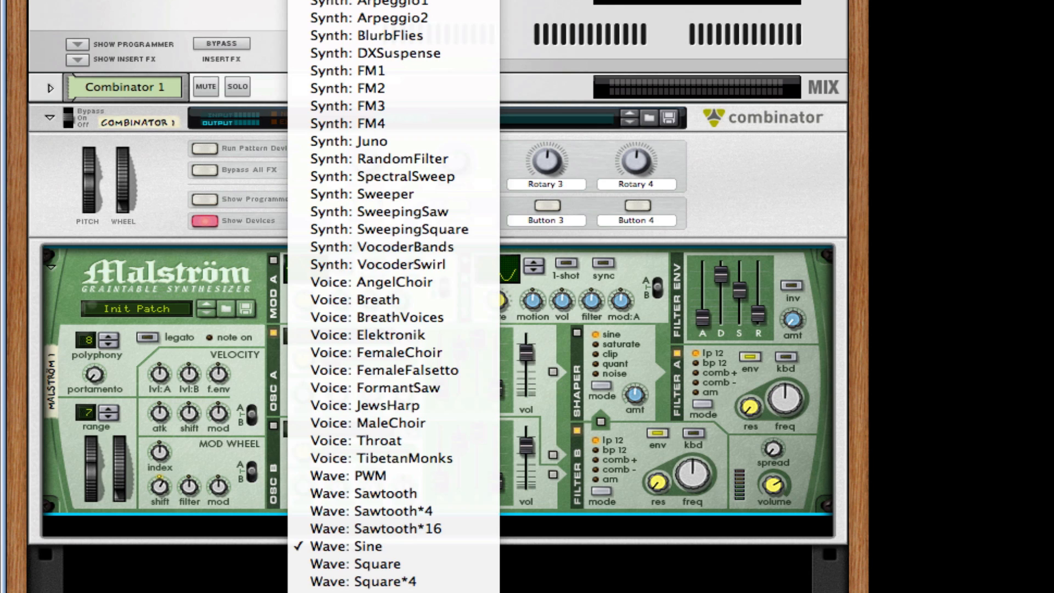
left_click(384, 1)
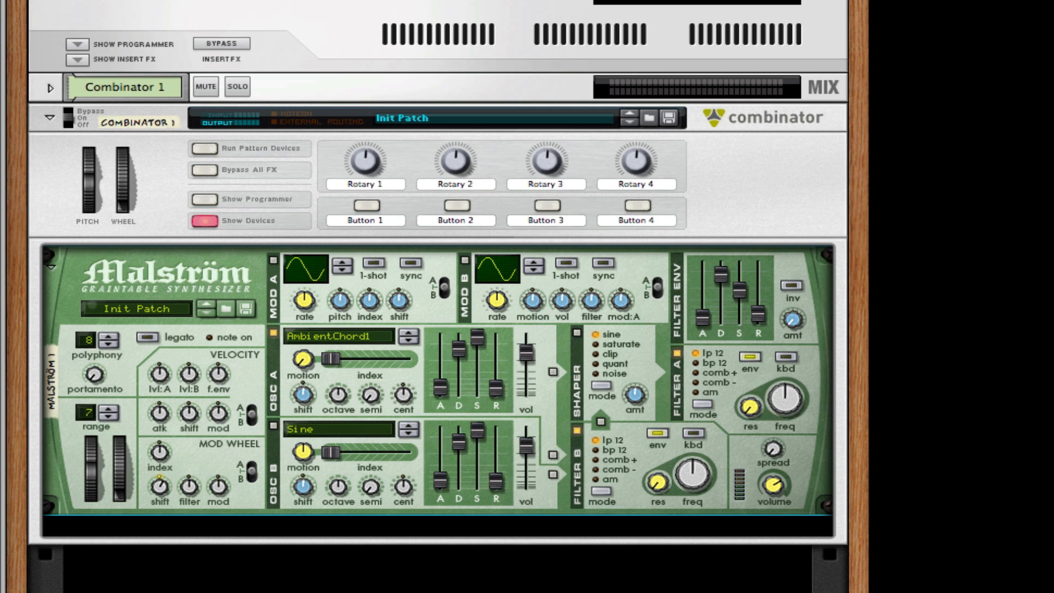
Step: Set oscillator A's index to 14, lower its attack, and raise its release to 53
left_click_drag(336, 360, 389, 353)
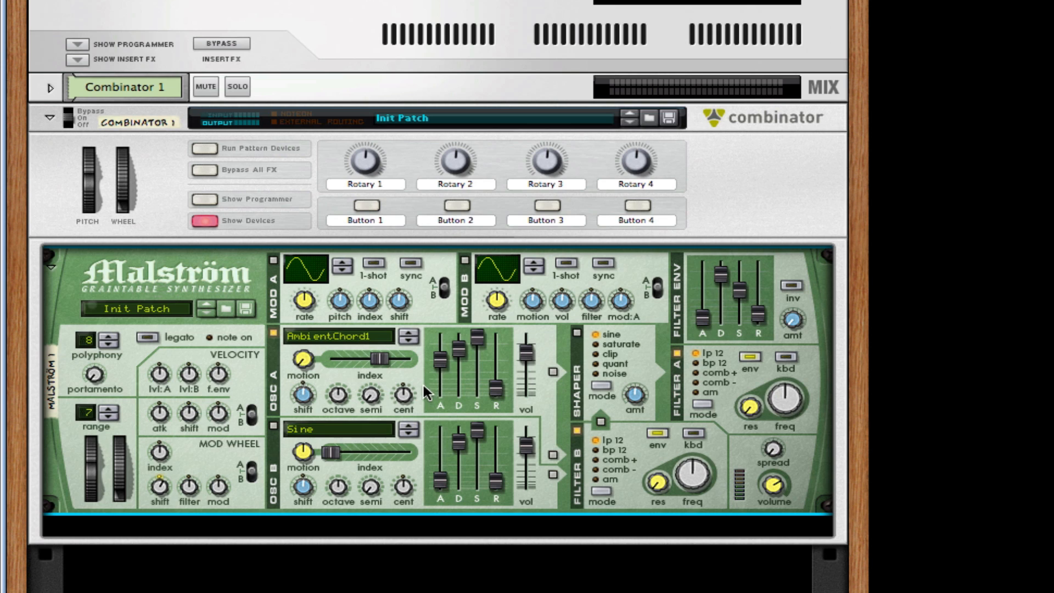
left_click_drag(442, 360, 462, 336)
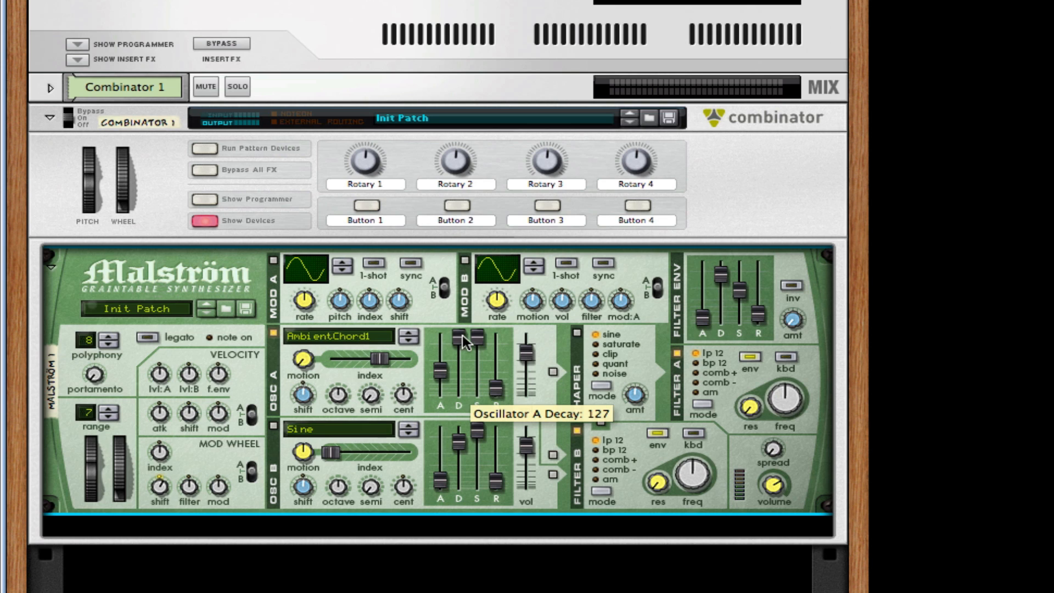
left_click_drag(493, 382, 496, 367)
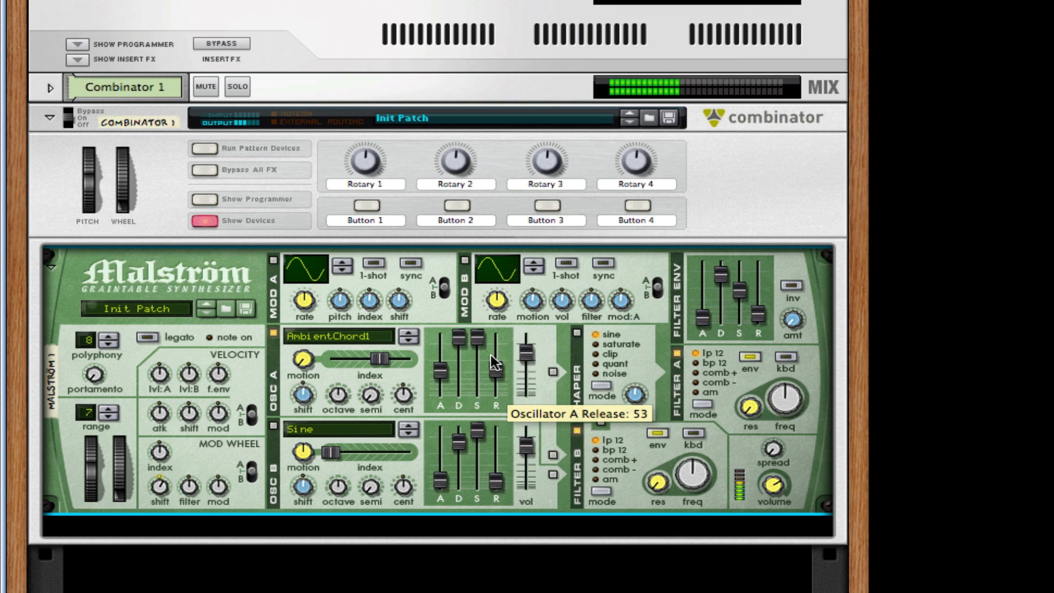
Step: Add a Pulsar Dual LFO from Utilities into Combinator 1, below the Malström
right_click(417, 452)
left_click(366, 404)
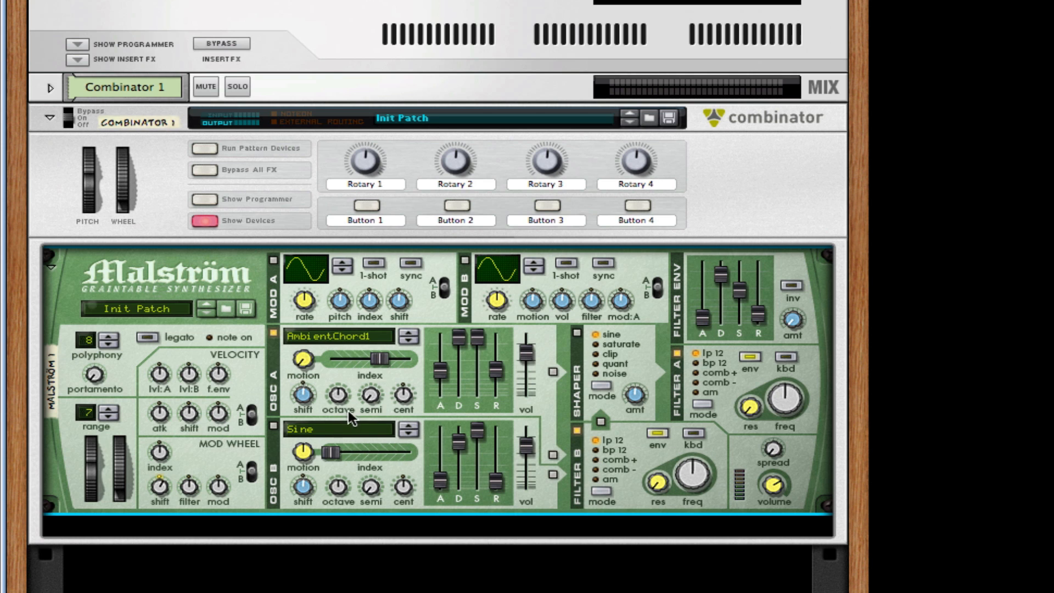
right_click(433, 407)
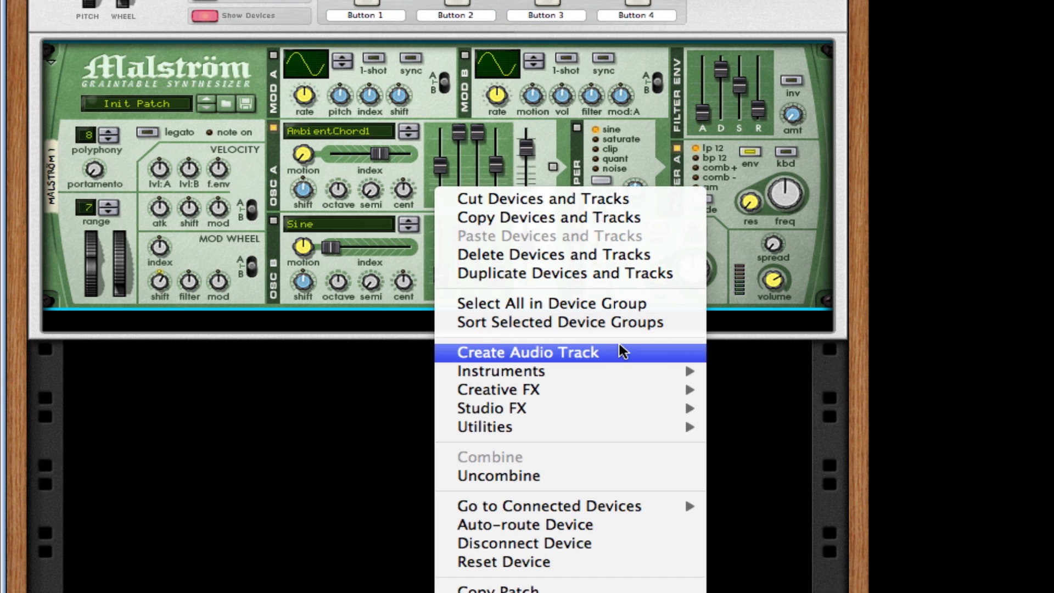
mouse_move(630, 426)
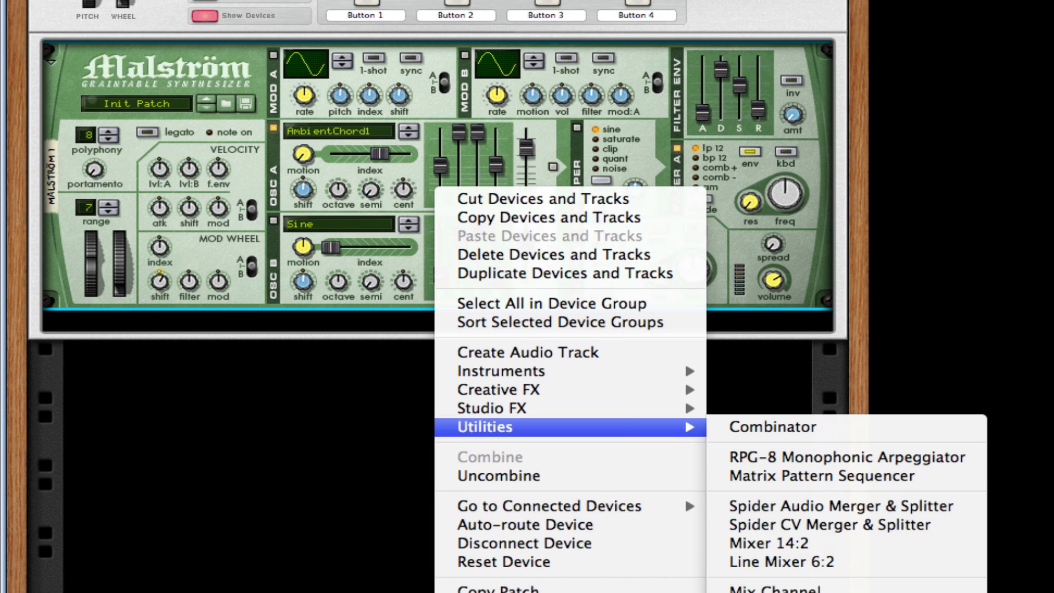
left_click(774, 592)
scroll(485, 350, "down", 1)
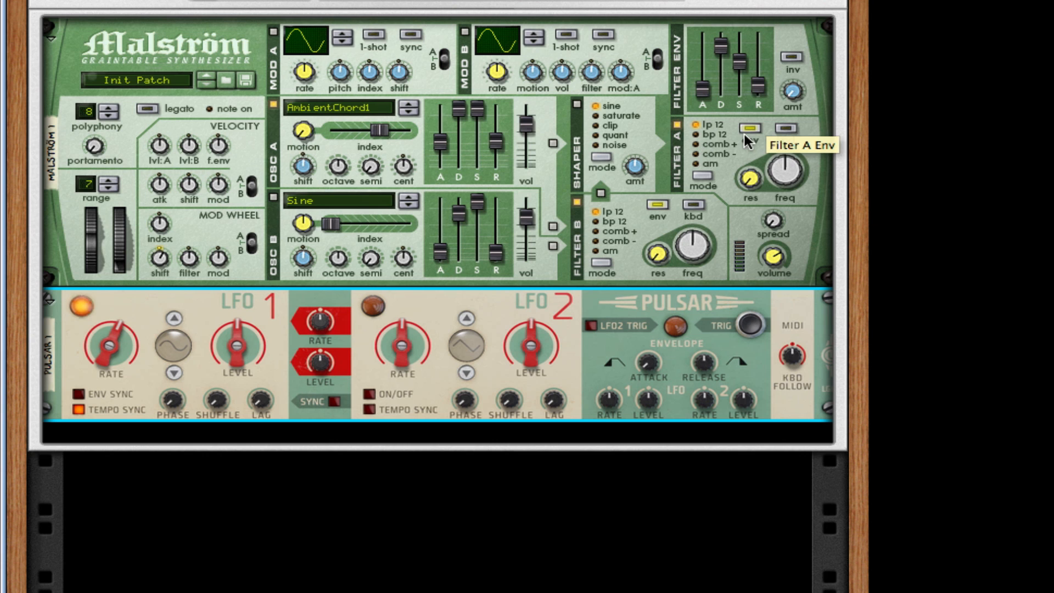
Step: On the rack's back, cable Pulsar's LFO 1 output to Malström's index modulation input
key("Tab")
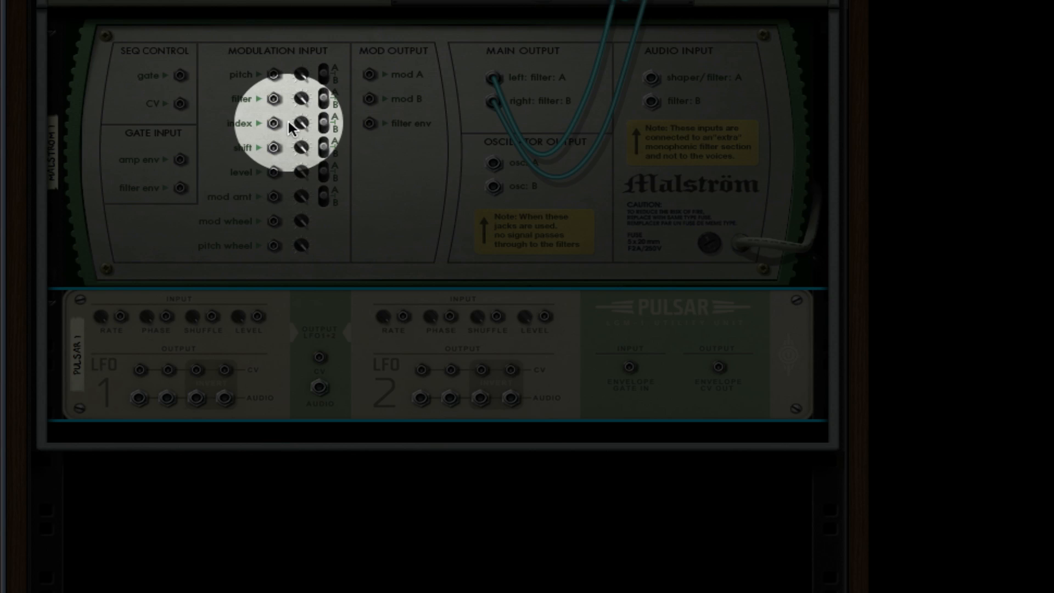
left_click_drag(274, 122, 144, 366)
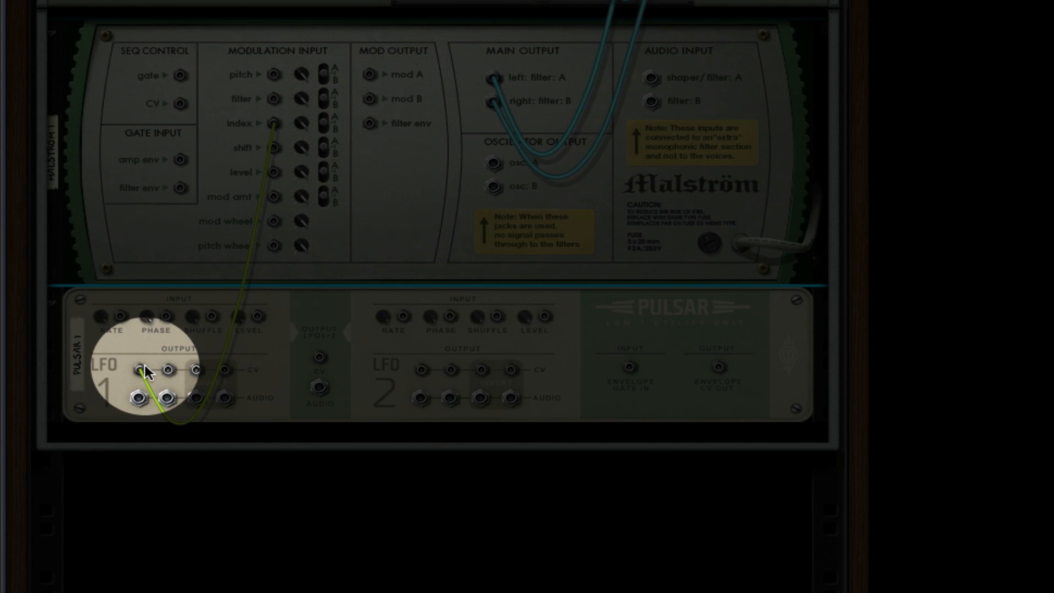
key("Tab")
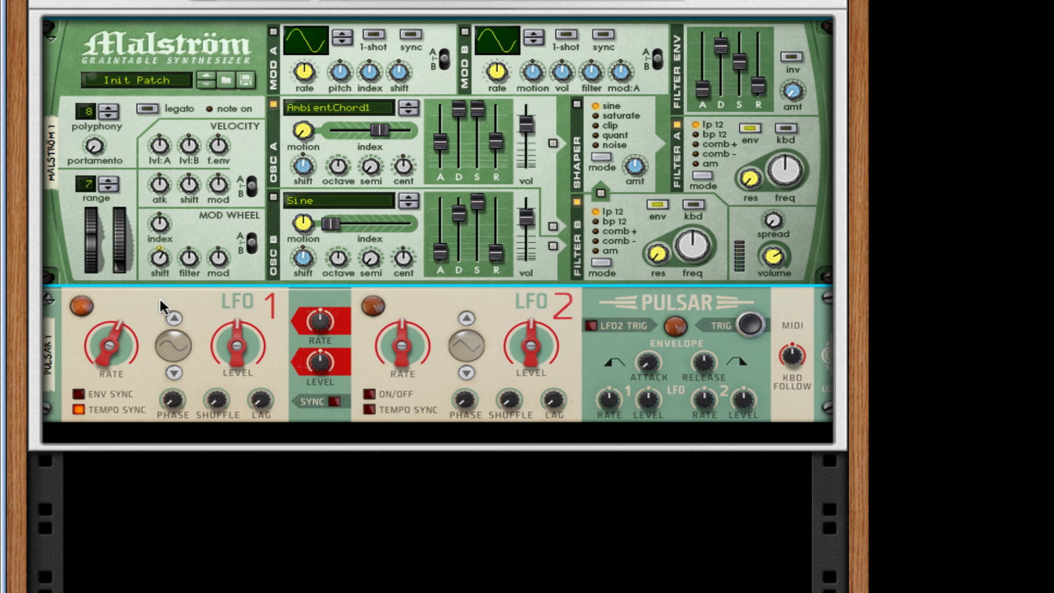
Step: Make Pulsar LFO 1 free-running at 0.62 Hz, level 58%, phase 68°, with a sawtooth waveform
left_click(94, 410)
left_click_drag(102, 340, 108, 351)
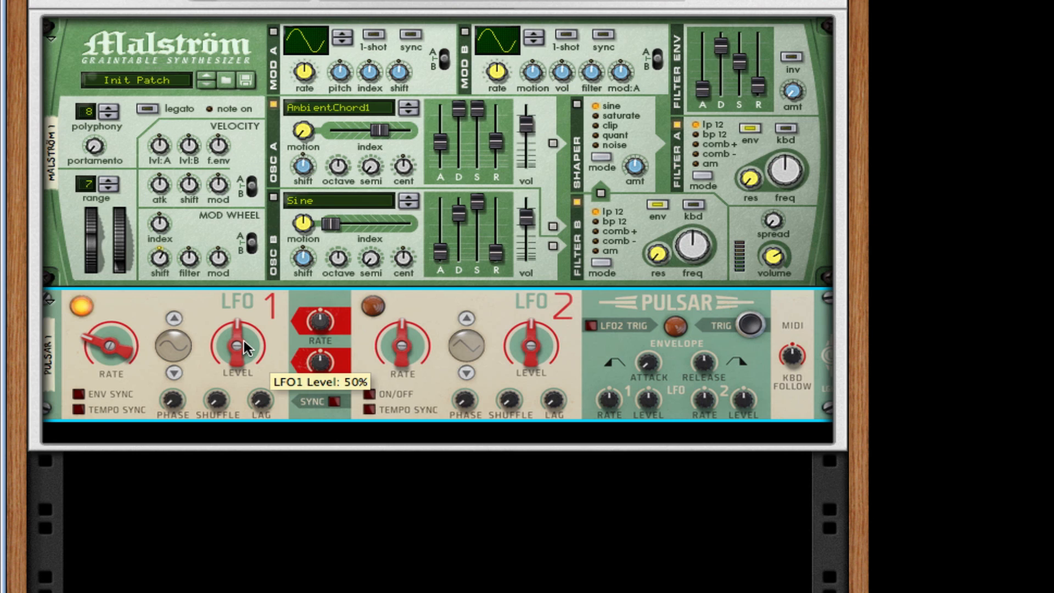
left_click_drag(244, 344, 244, 342)
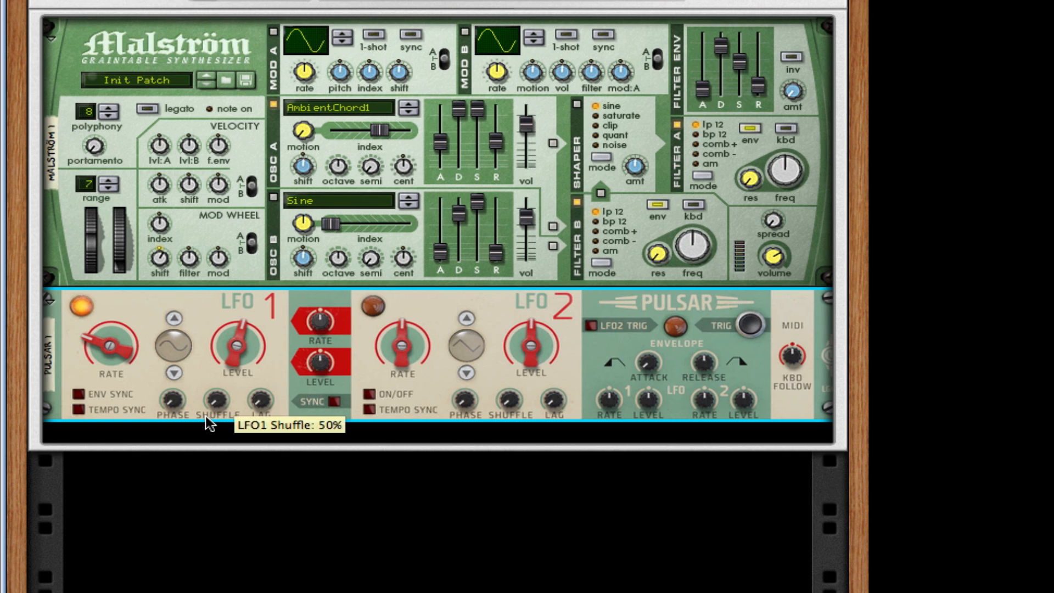
mouse_move(174, 401)
left_mouse_down()
mouse_move(175, 384)
mouse_move(176, 398)
left_mouse_up()
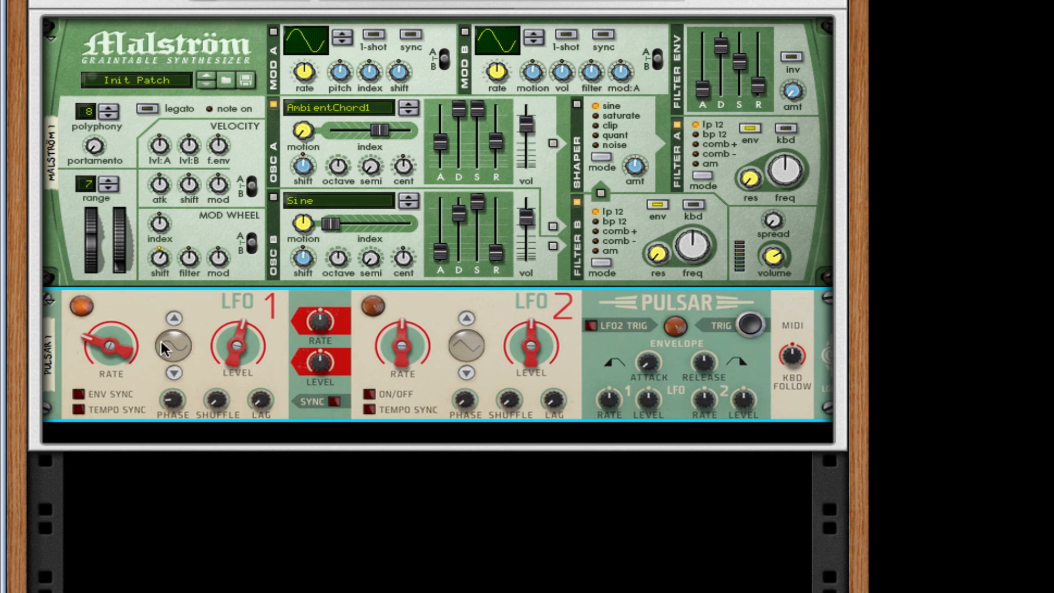
left_click(171, 317)
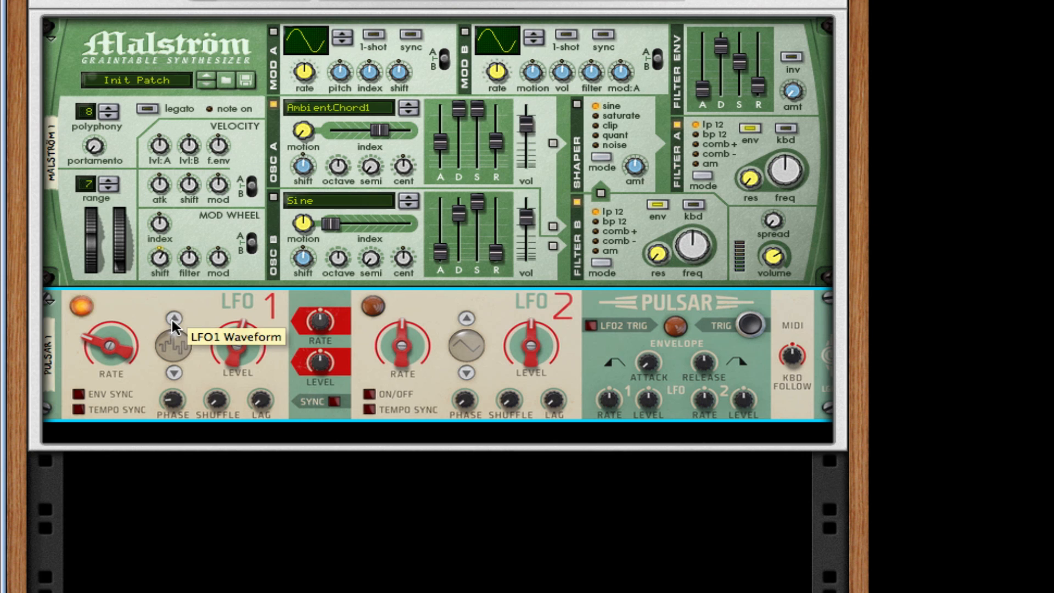
left_click(174, 371)
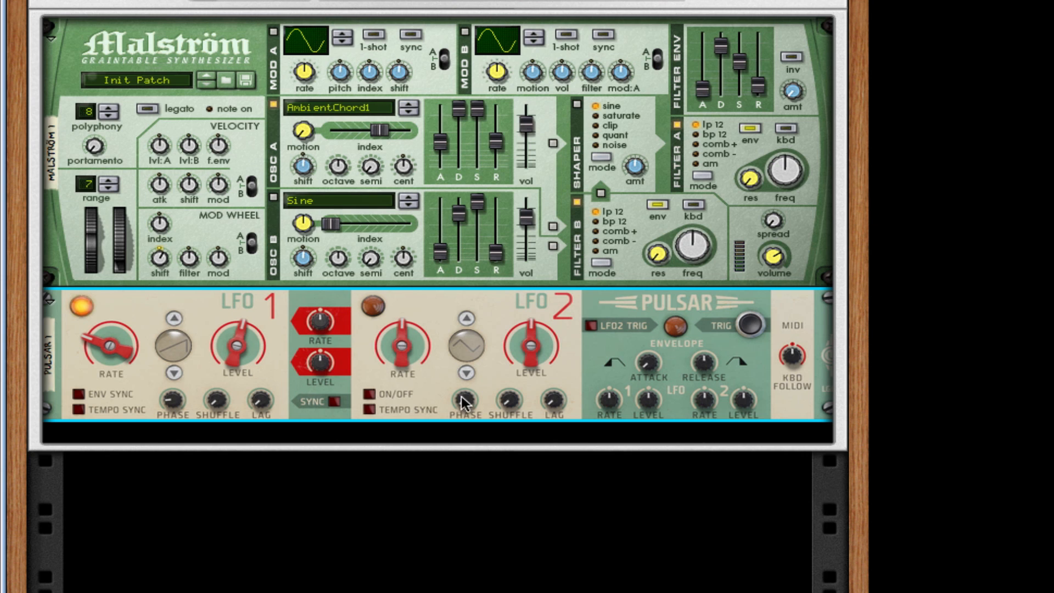
Step: Add a Line 6 Bass Amp to the rack below Pulsar
right_click(439, 383)
mouse_move(578, 449)
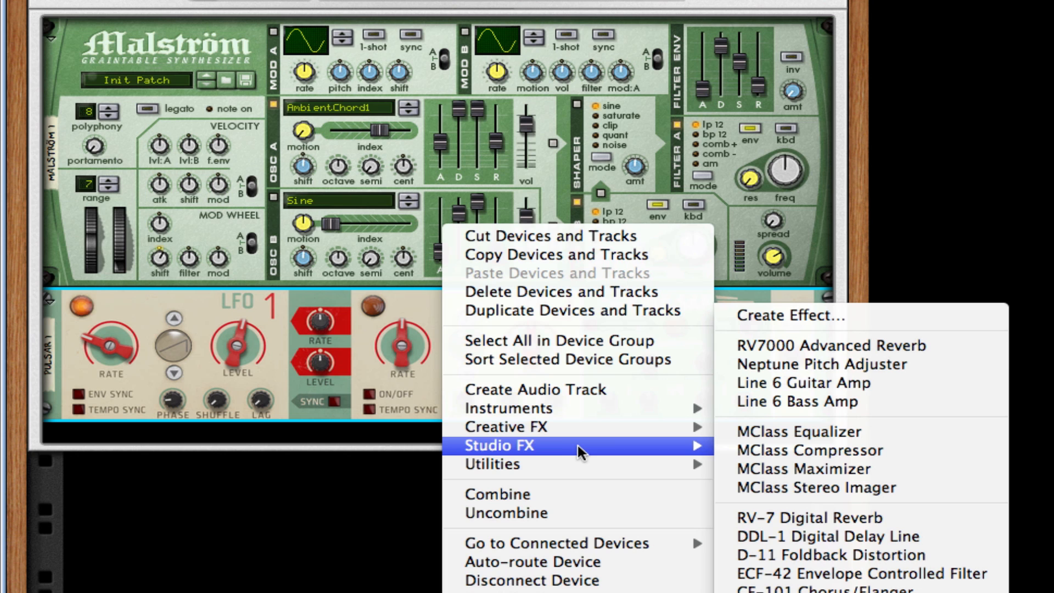
left_click(833, 405)
scroll(586, 426, "down", 2)
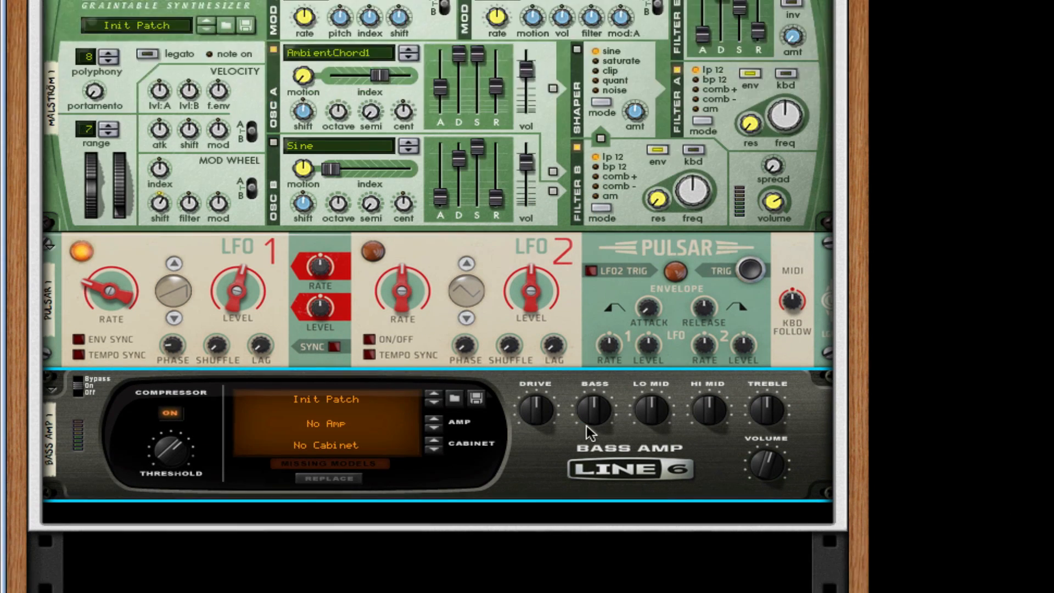
scroll(586, 426, "down", 4)
Step: Add an MClass Equalizer below the Line 6 Bass Amp
right_click(525, 329)
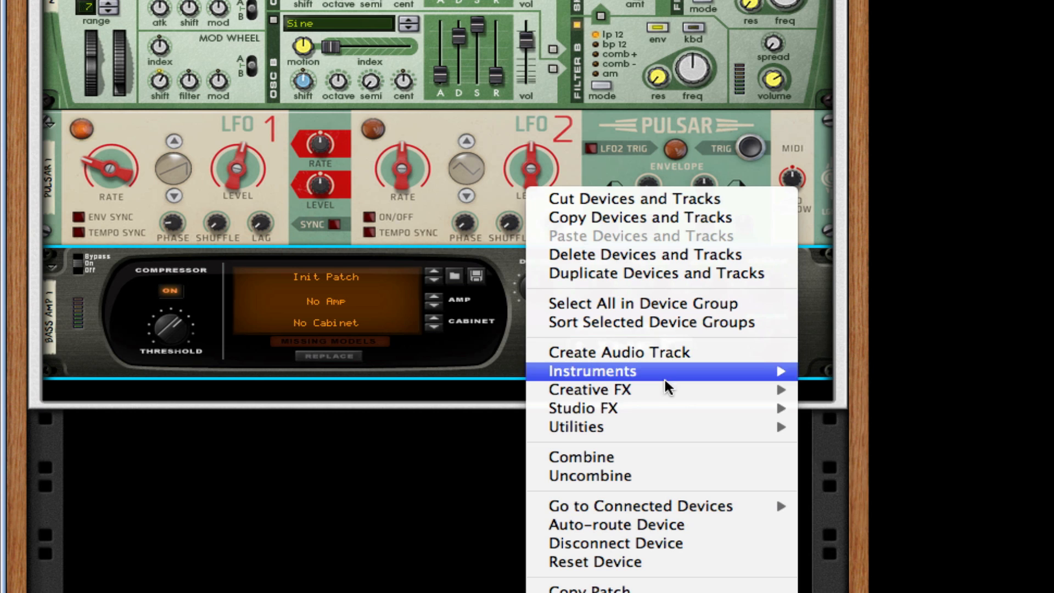
mouse_move(660, 405)
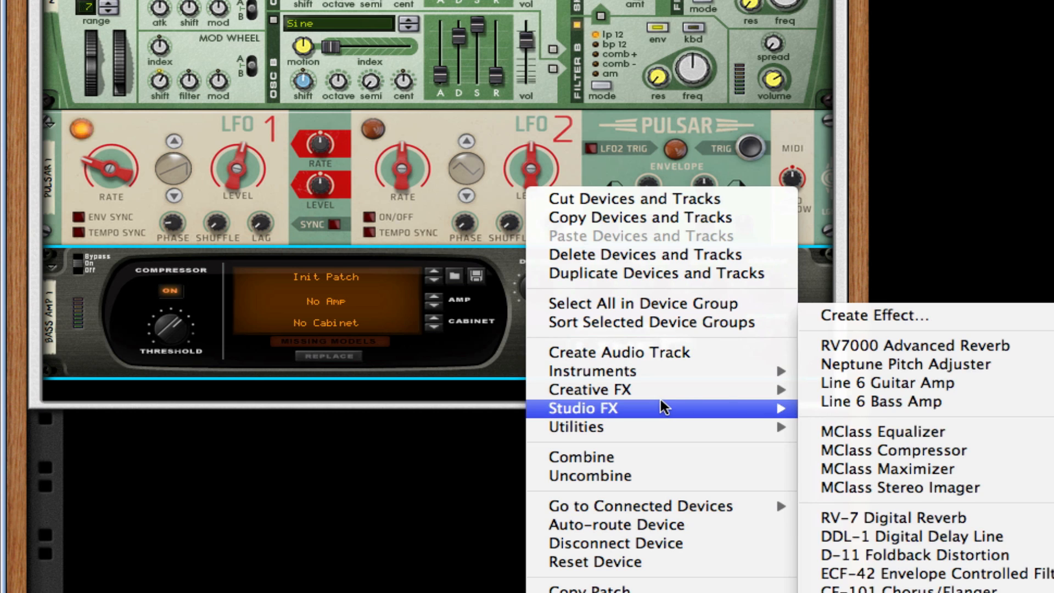
left_click(926, 434)
scroll(532, 314, "down", 4)
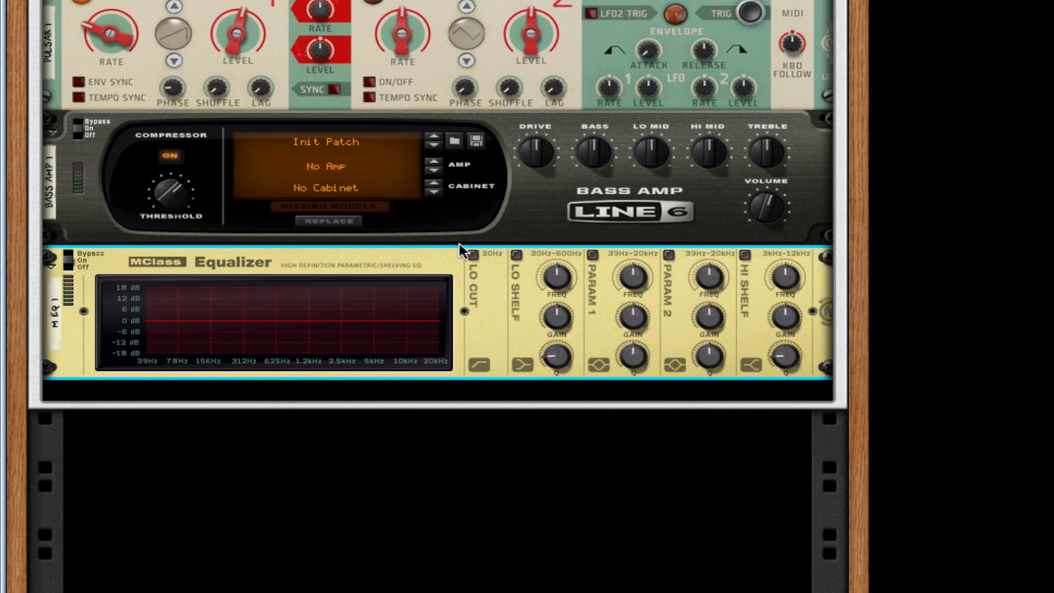
Step: Enable the equalizer's Lo Cut, Param 1, Param 2 and Hi Shelf bands
left_click(473, 255)
left_click(592, 254)
left_click(668, 254)
left_click(744, 254)
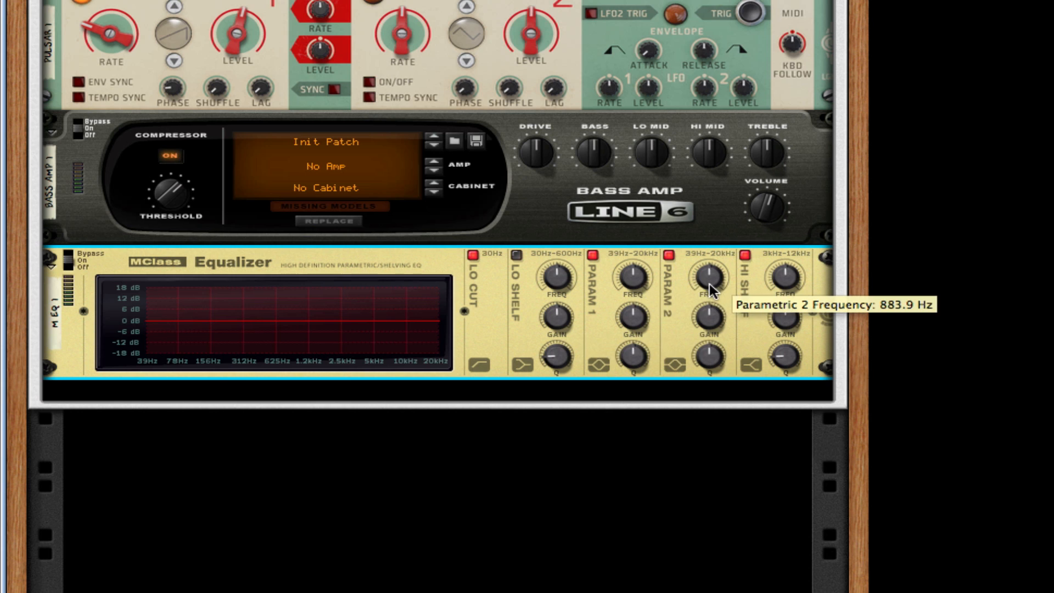
Step: Set Param 1 to about 250 Hz, notch Param 2 near 2.5 kHz at Q 32, and boost the 4.63 kHz shelf
left_click_drag(631, 284, 653, 305)
left_click_drag(710, 279, 715, 276)
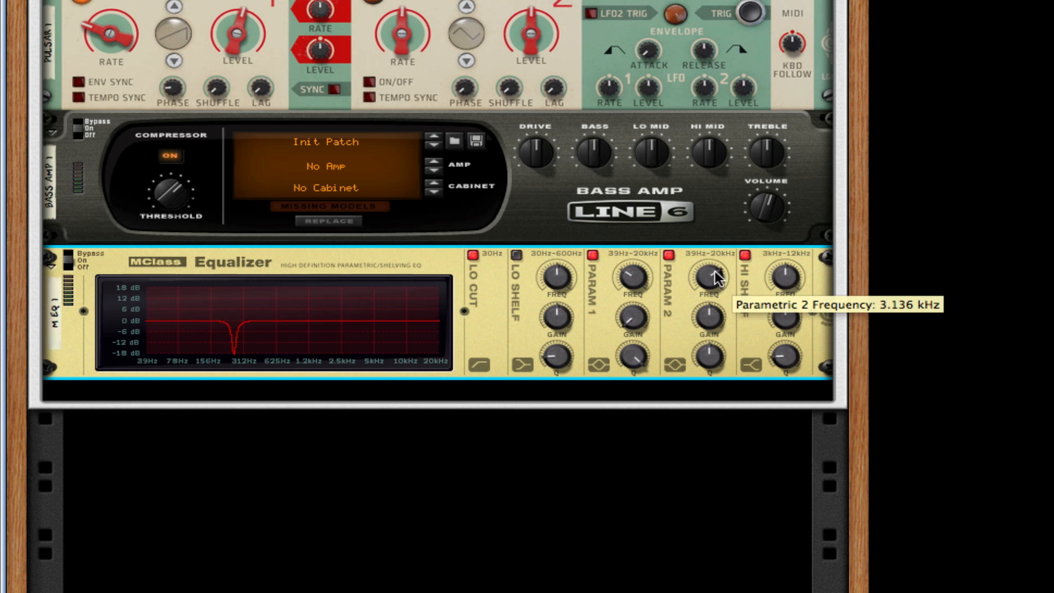
left_click_drag(718, 318, 693, 404)
left_click_drag(706, 358, 707, 324)
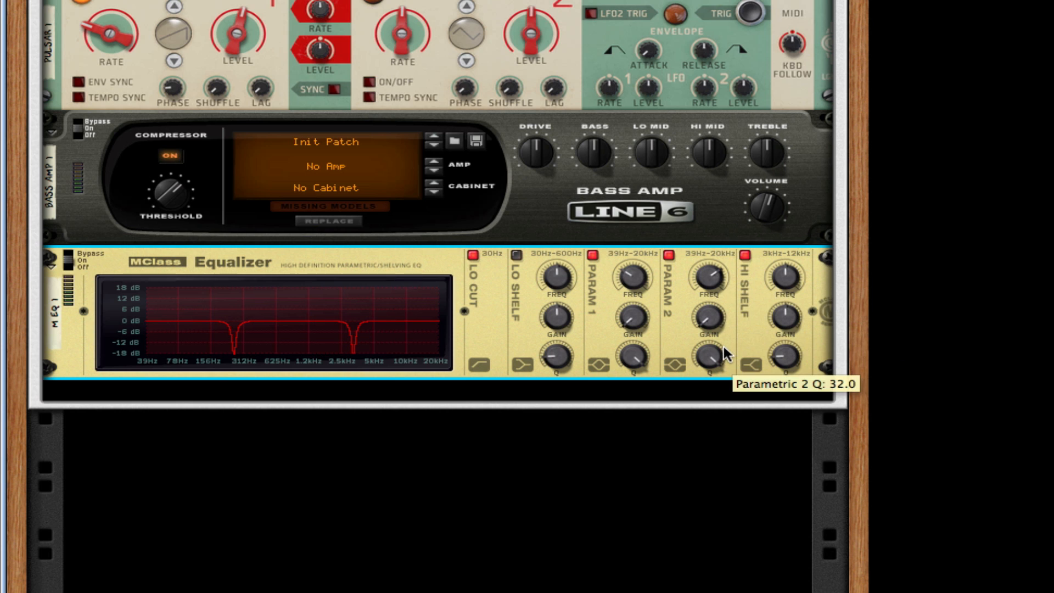
left_click_drag(782, 274, 779, 285)
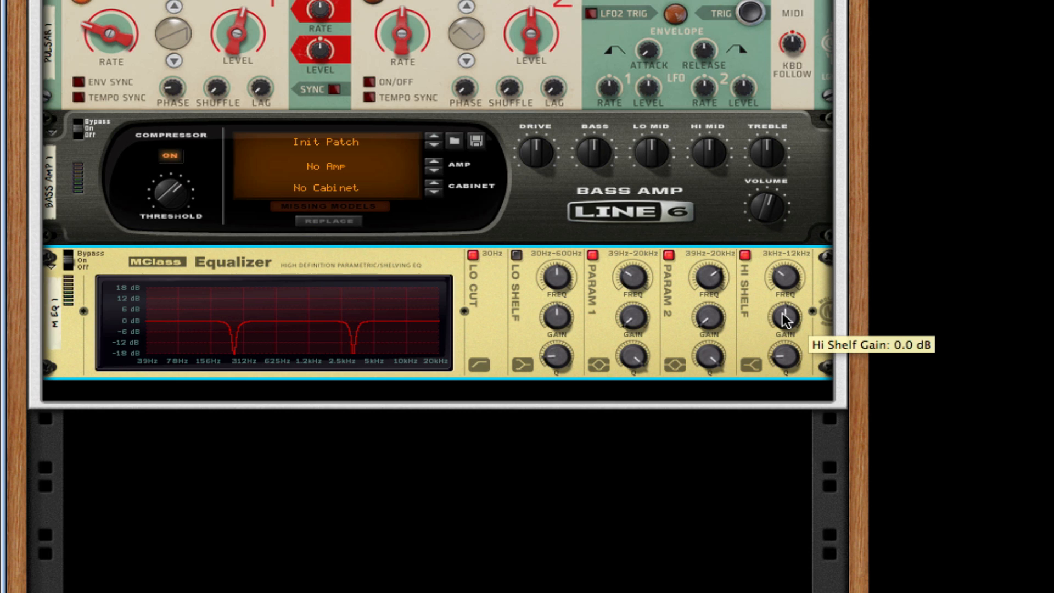
left_click_drag(783, 317, 788, 312)
Step: Give the high shelf a Q of 2.00, then insert an Alligator Filter Gate under the MClass Equalizer
left_click_drag(786, 356, 821, 242)
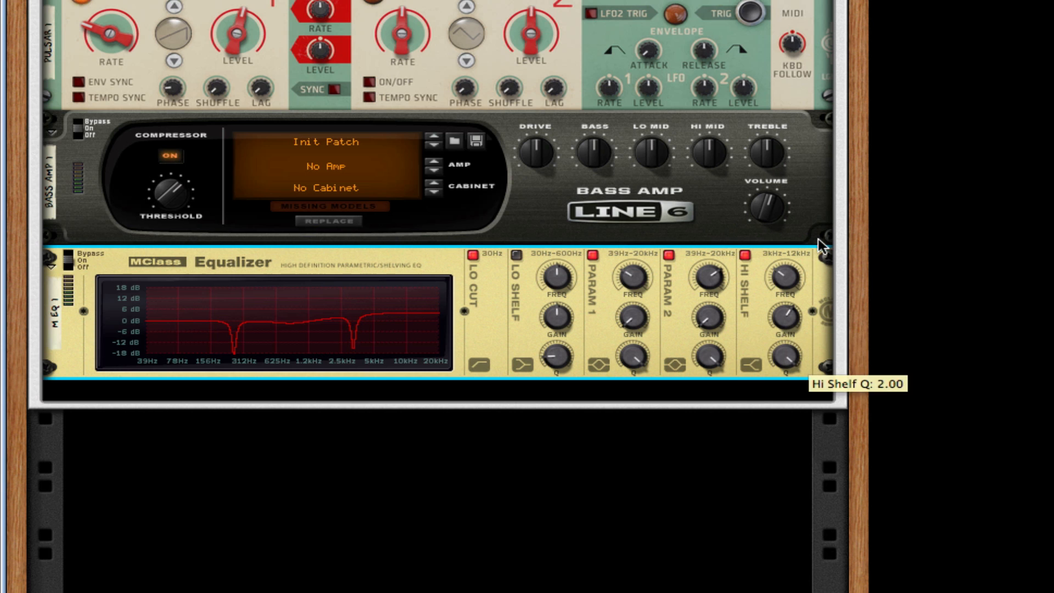
right_click(678, 334)
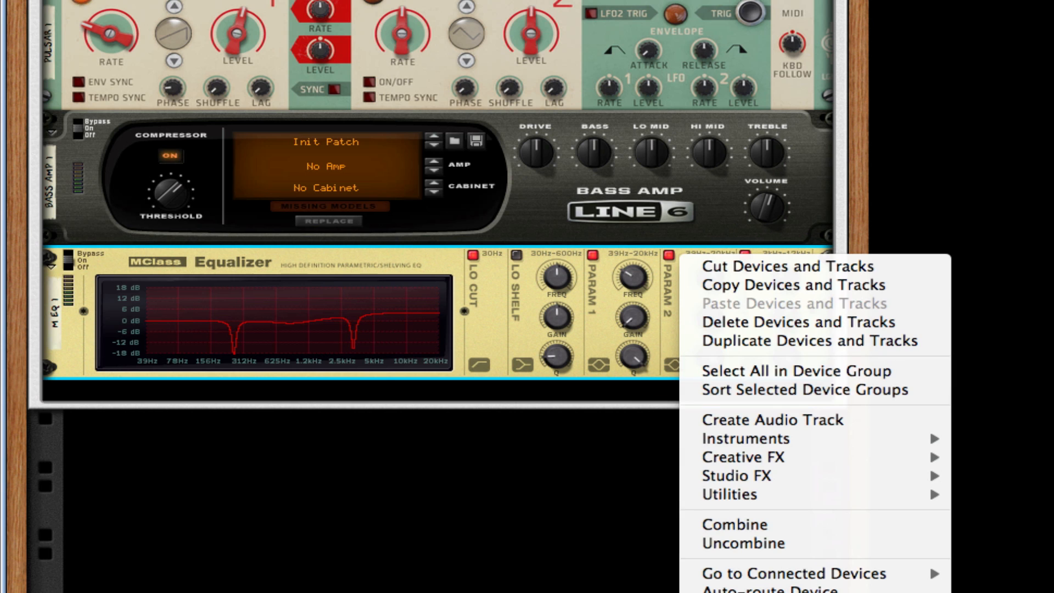
key("Escape")
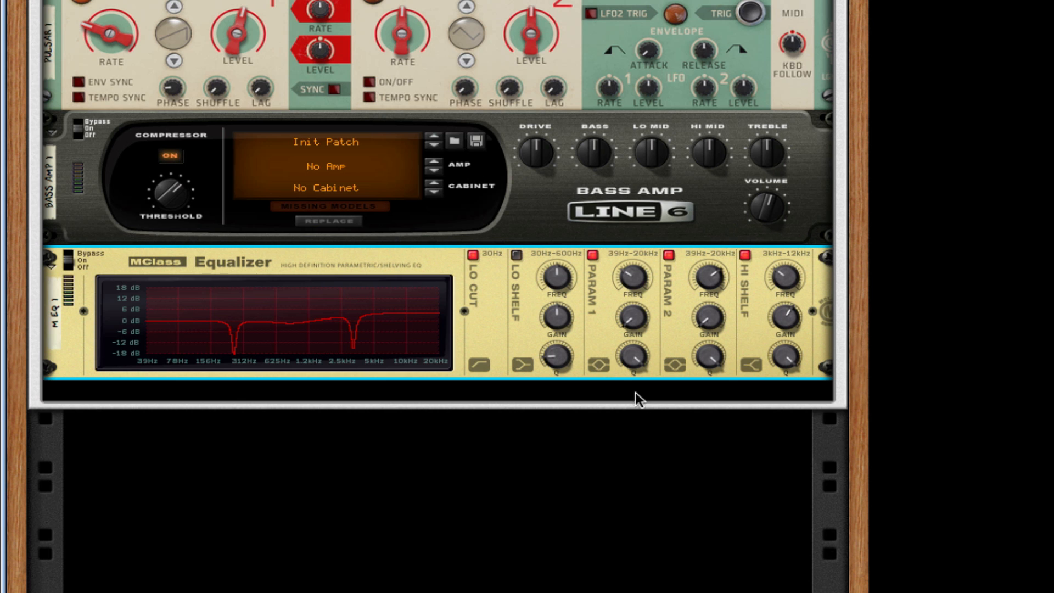
right_click(591, 329)
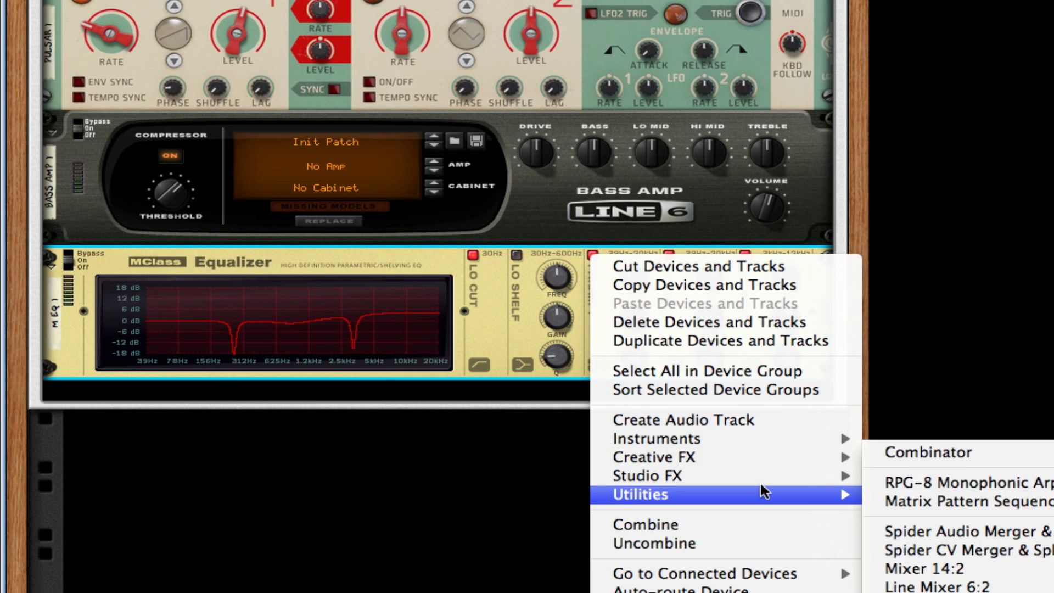
mouse_move(785, 456)
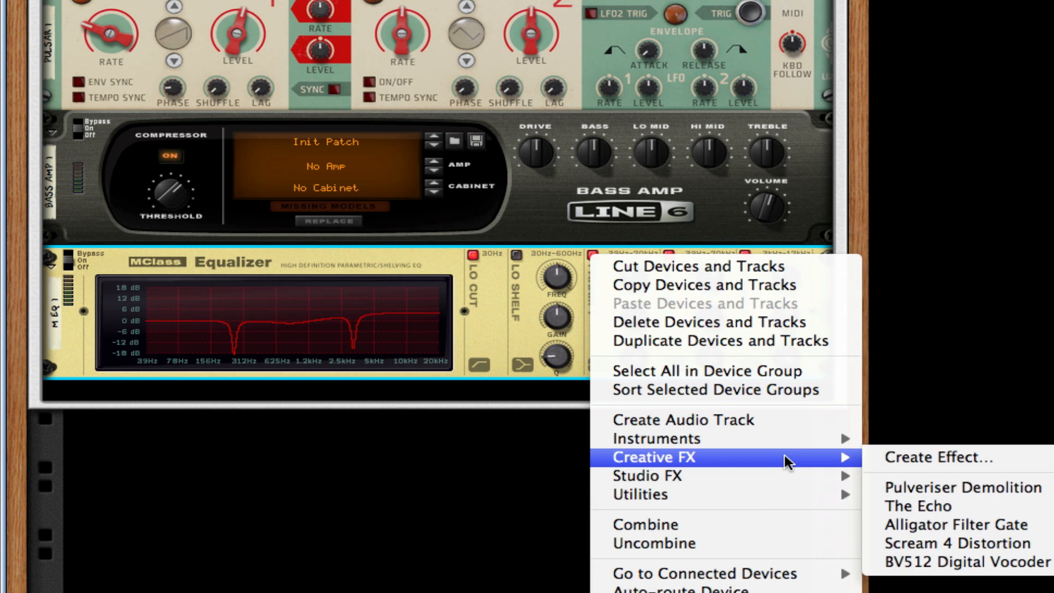
left_click(915, 525)
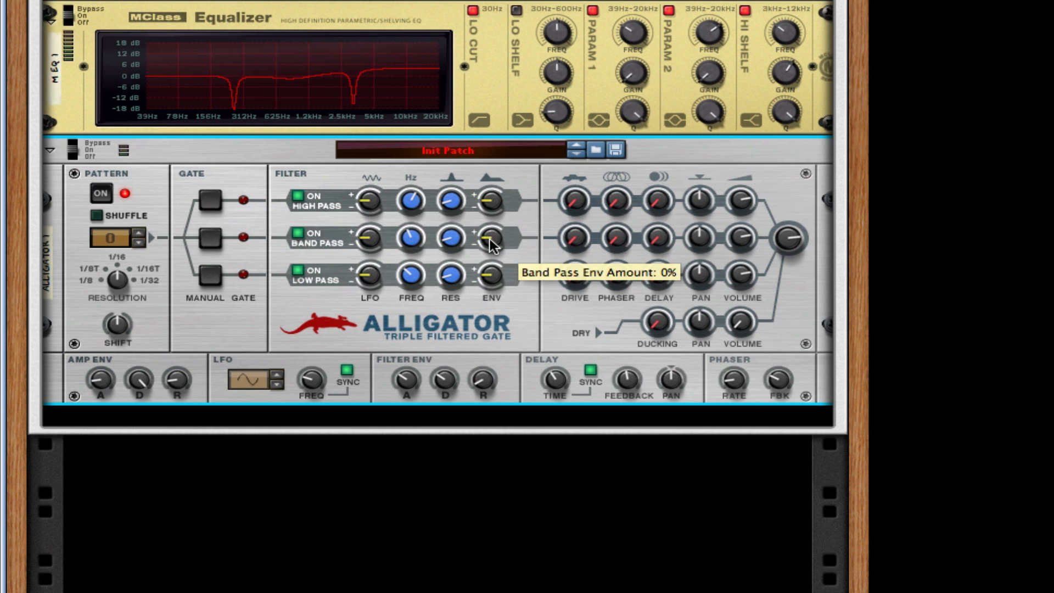
Step: Load the Gator Aid patch into the Alligator from the patch browser
right_click(516, 147)
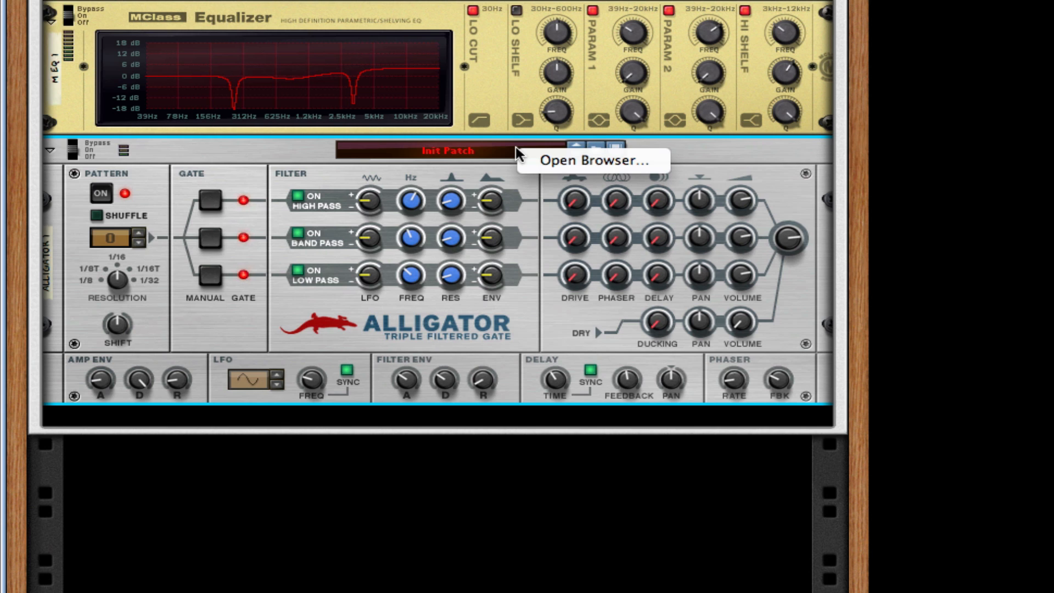
left_click(623, 163)
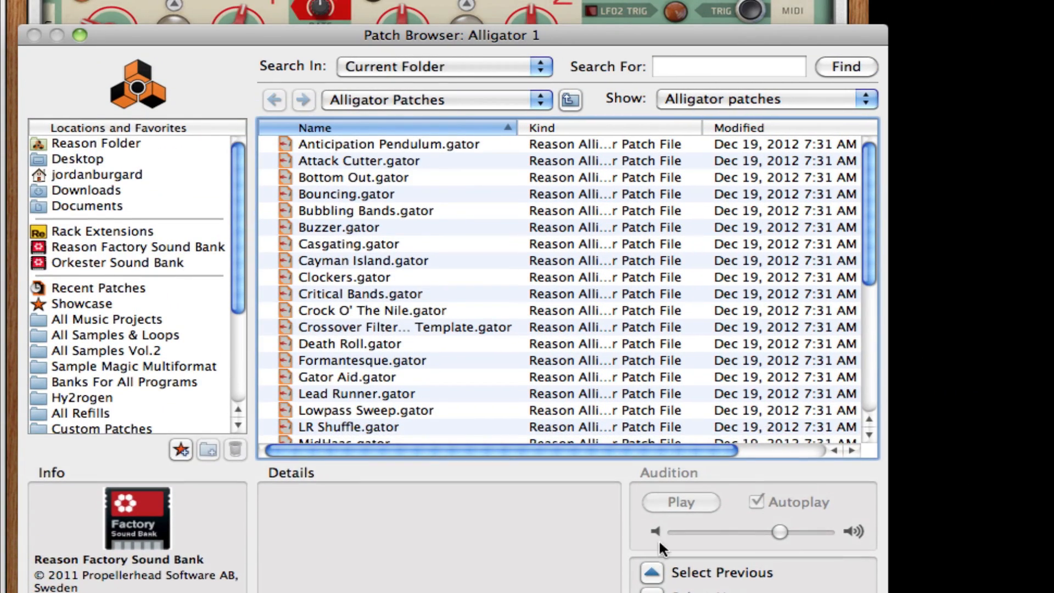
scroll(483, 314, "down", 2)
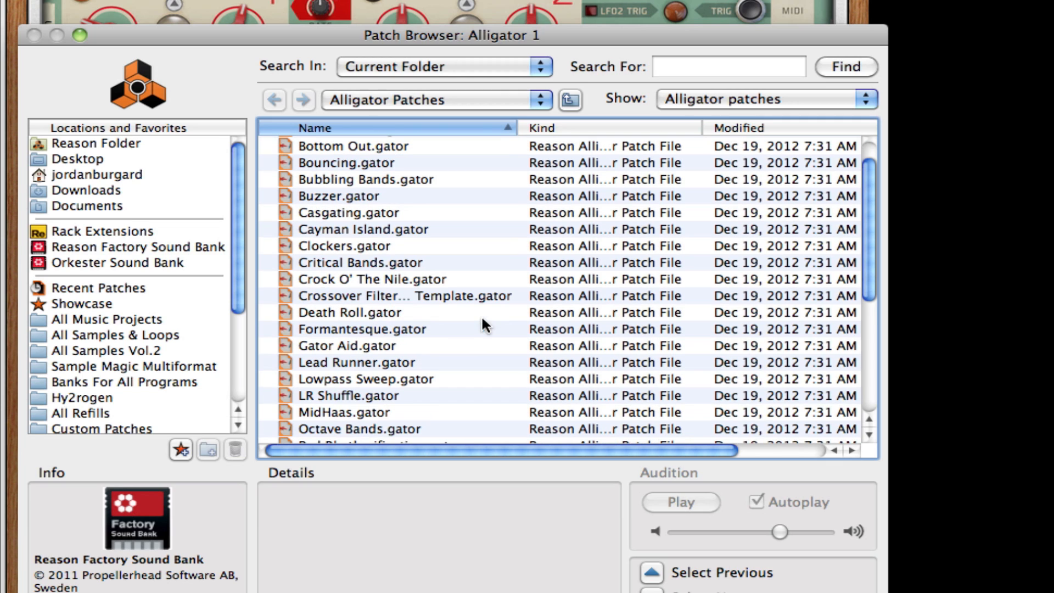
left_click(326, 345)
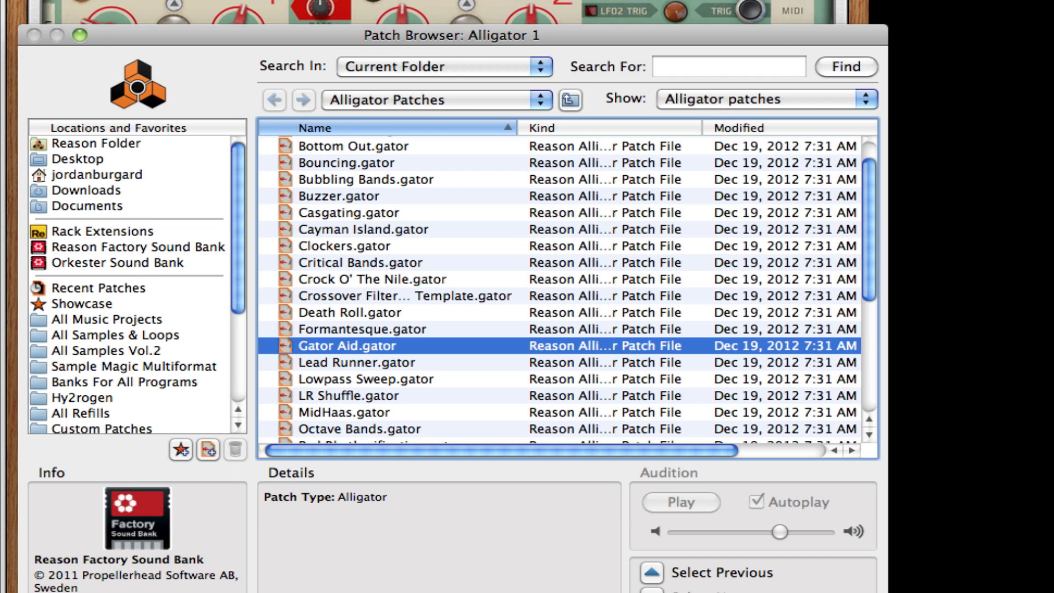
key("Return")
scroll(453, 431, "down", 1)
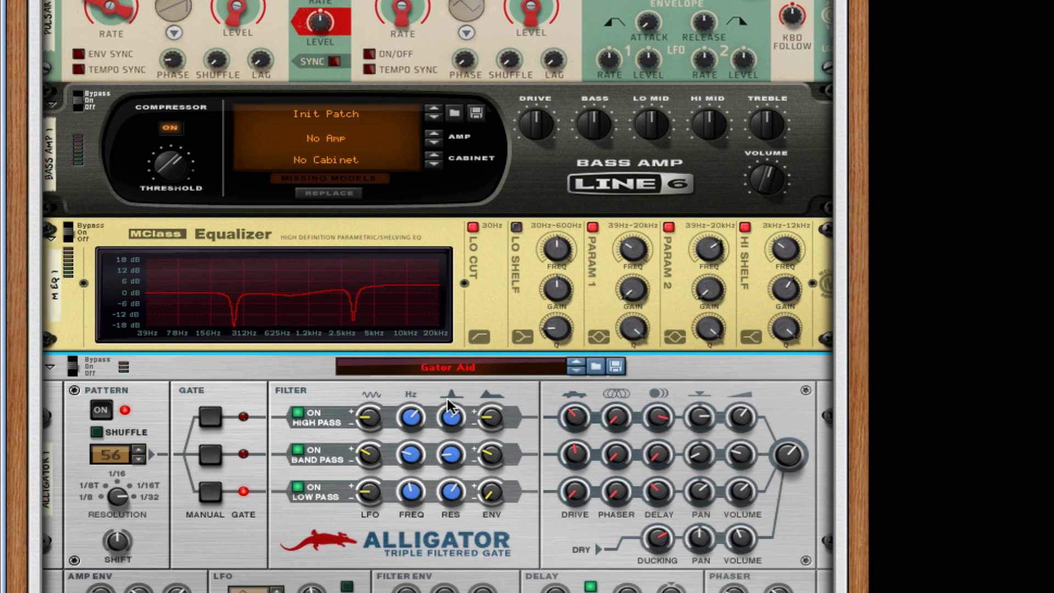
Step: Add a Scream 4 Distortion below the Alligator
right_click(572, 545)
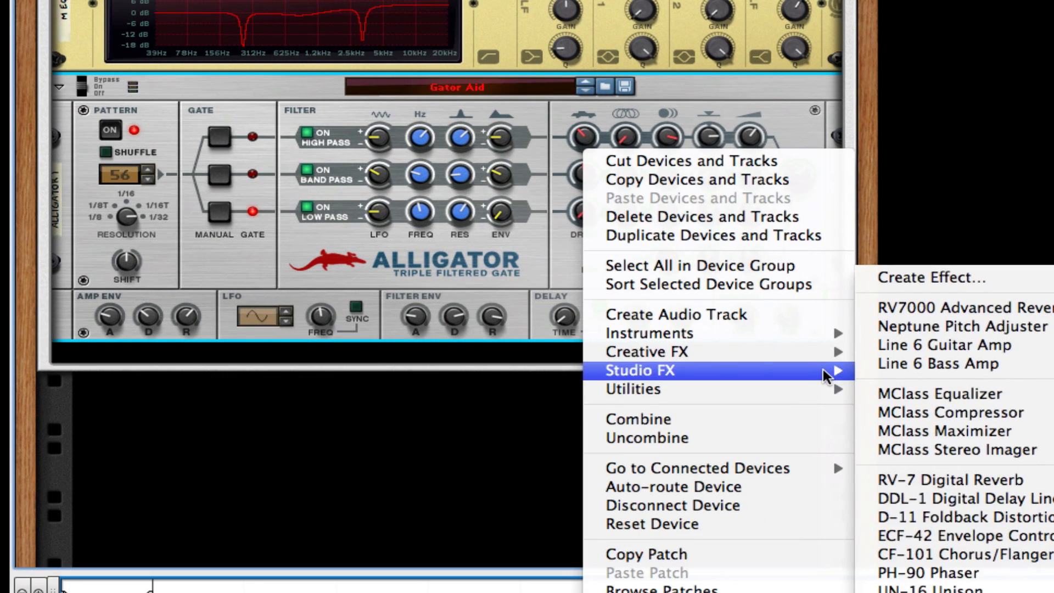
mouse_move(814, 592)
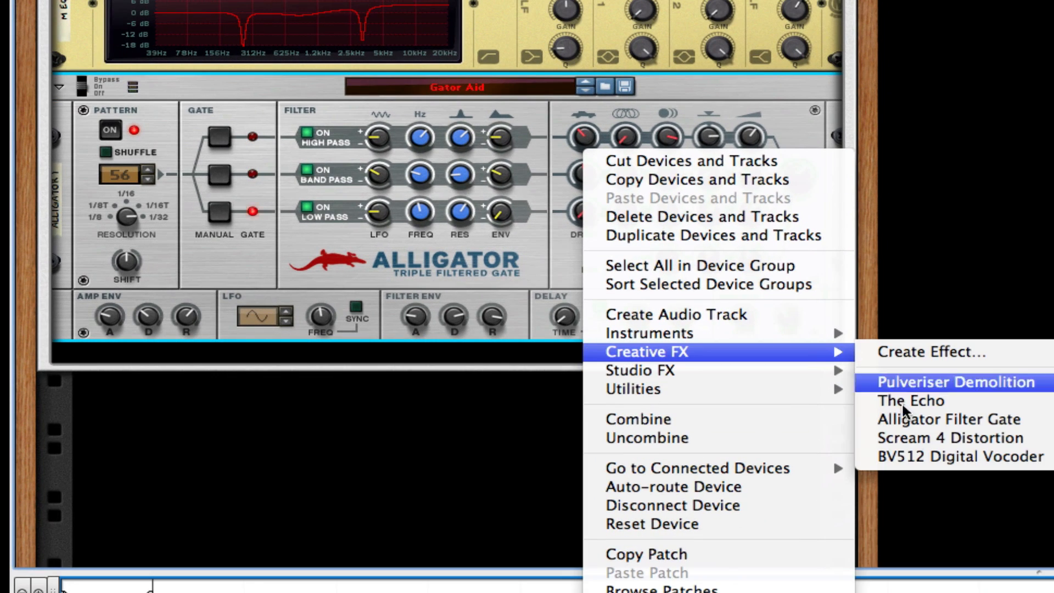
left_click(914, 438)
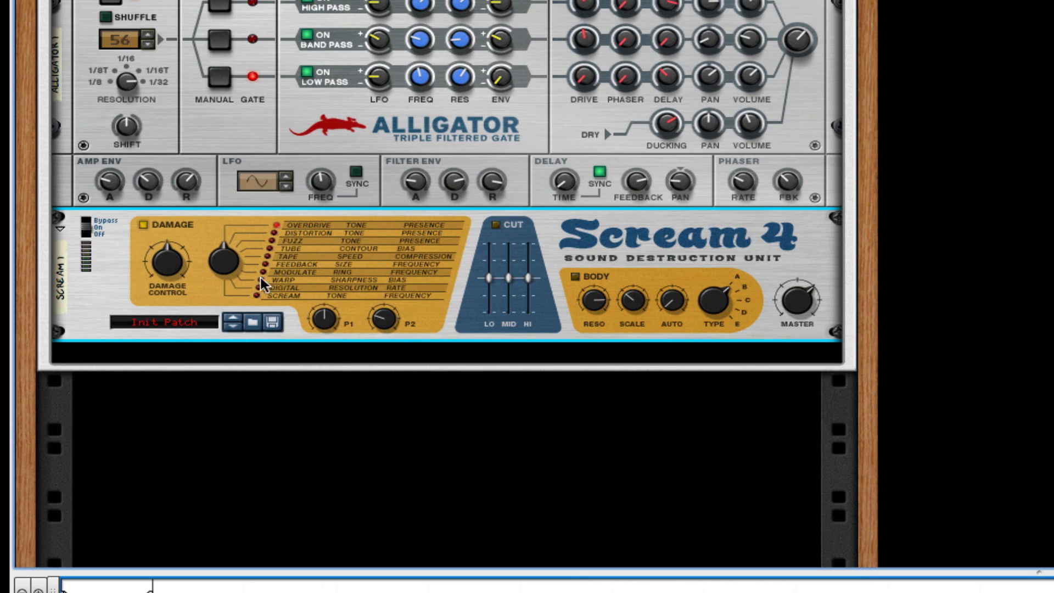
Step: Set Scream 4 damage type to Tape, Damage Control to about 40, and P1 and P2 to 127
left_click_drag(229, 259, 225, 233)
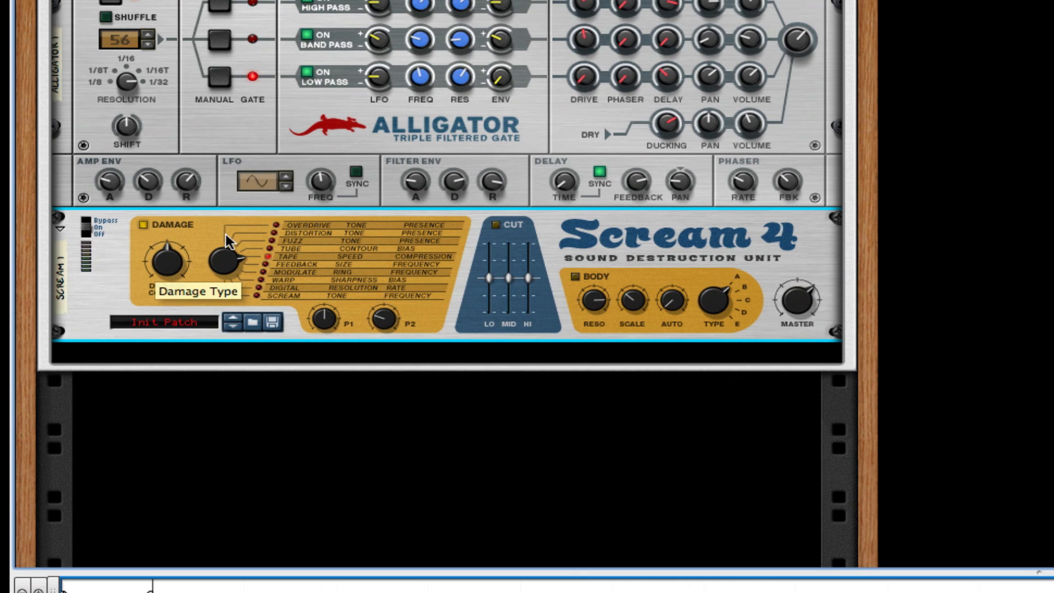
left_click_drag(169, 269, 166, 278)
left_click_drag(381, 318, 346, 170)
left_click_drag(339, 317, 370, 199)
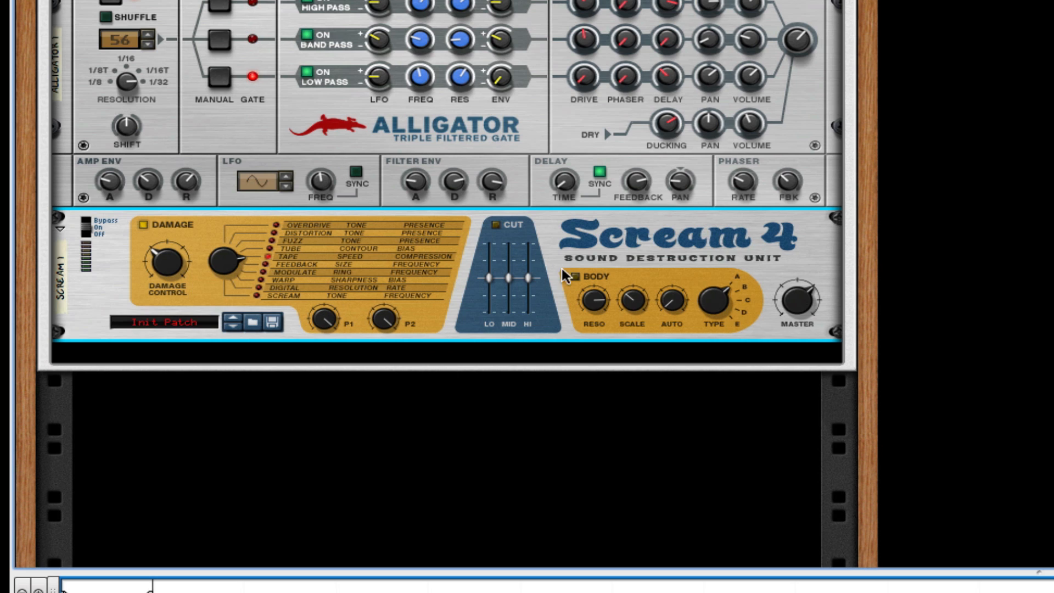
Step: Add a Pulveriser Demolition below the Scream 4
right_click(614, 239)
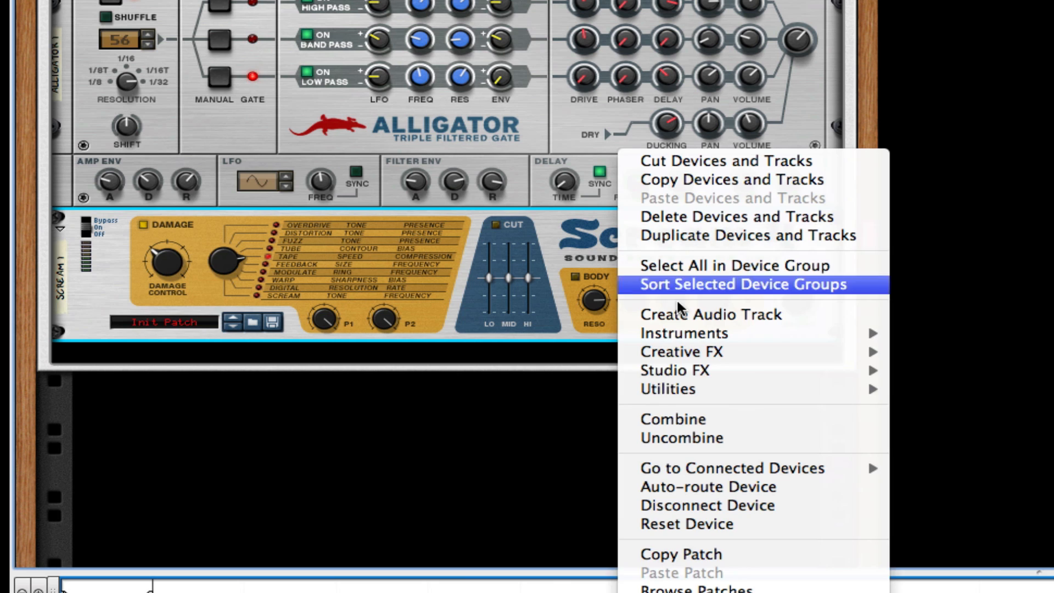
mouse_move(758, 374)
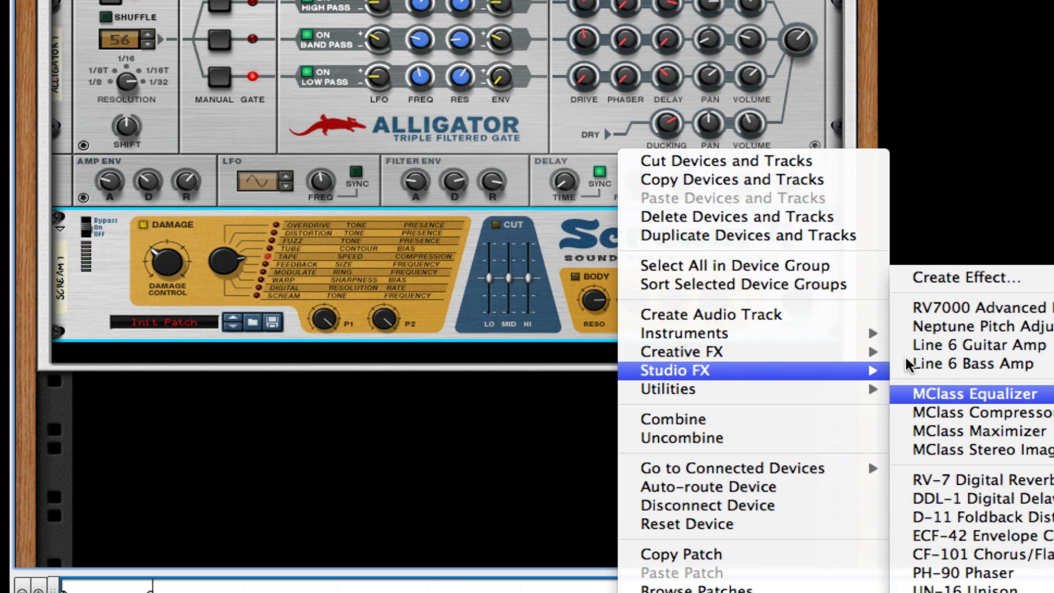
mouse_move(857, 352)
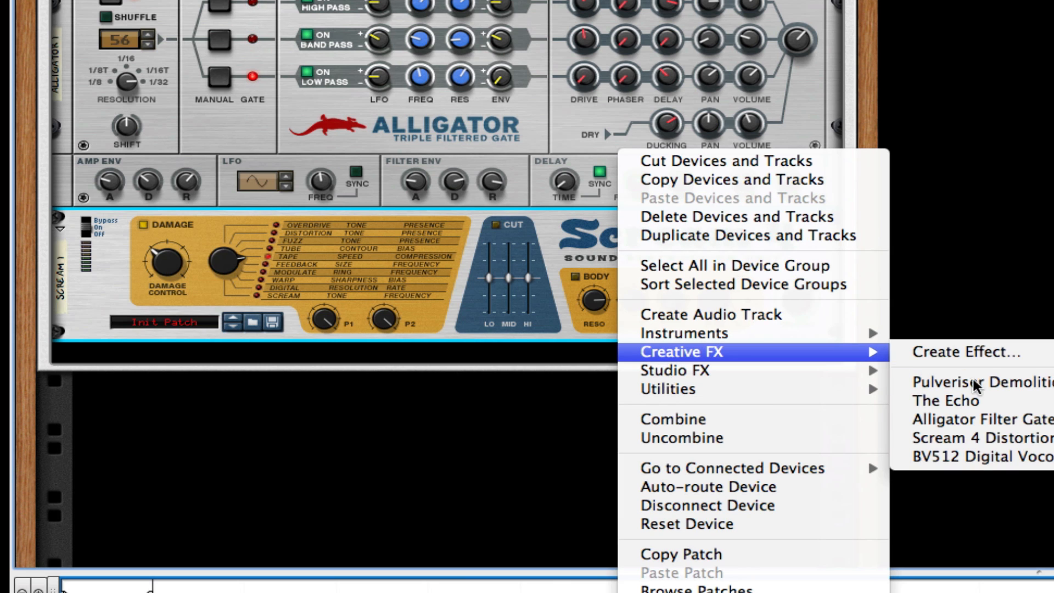
left_click(990, 381)
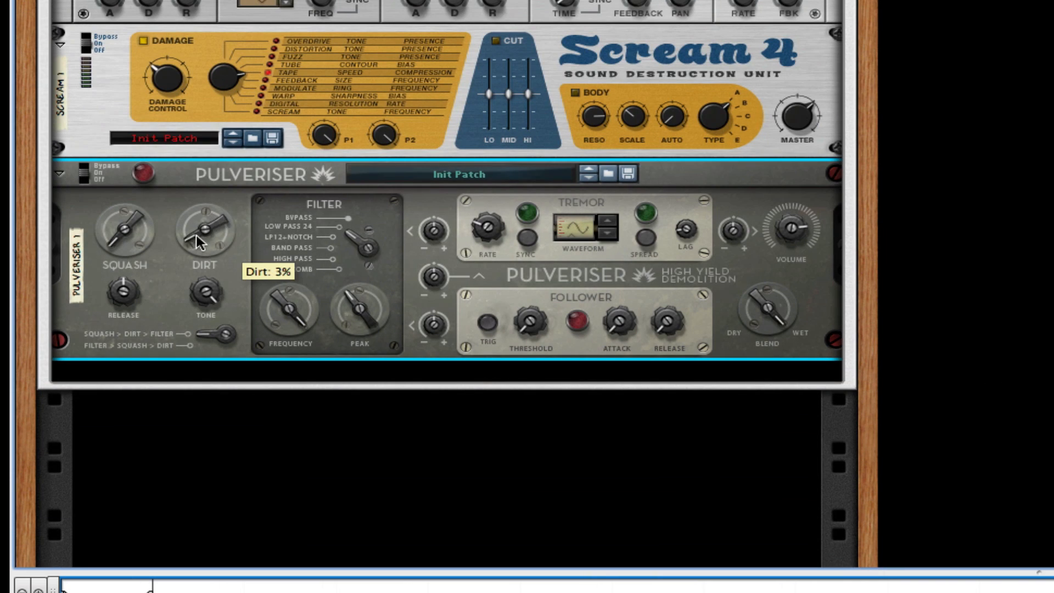
Step: Turn the Pulveriser's Dirt up to 22% and add some Squash
left_click_drag(196, 235, 196, 226)
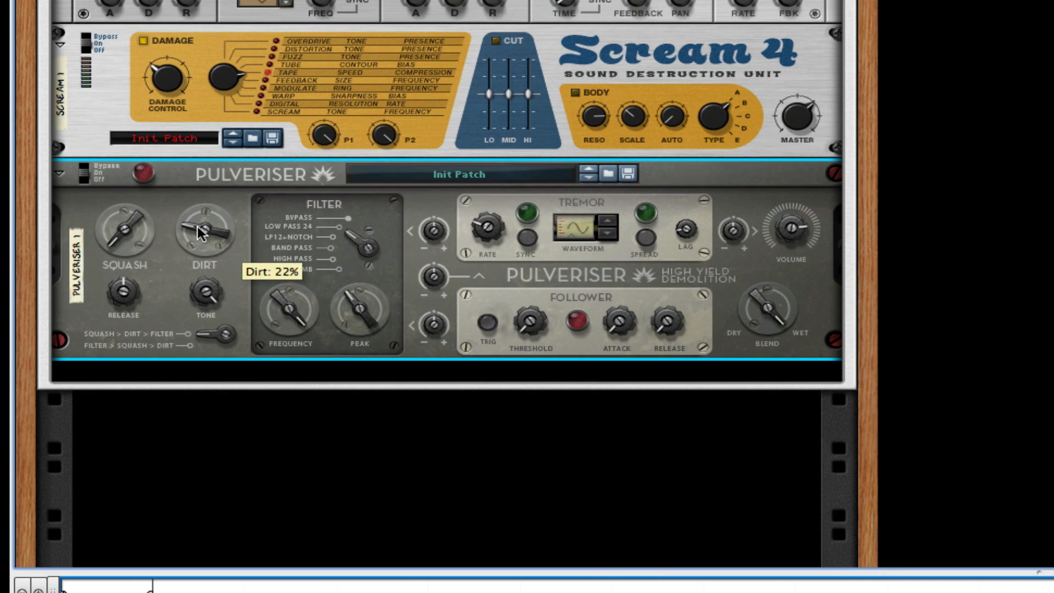
left_click_drag(111, 222, 124, 203)
scroll(373, 247, "down", 1)
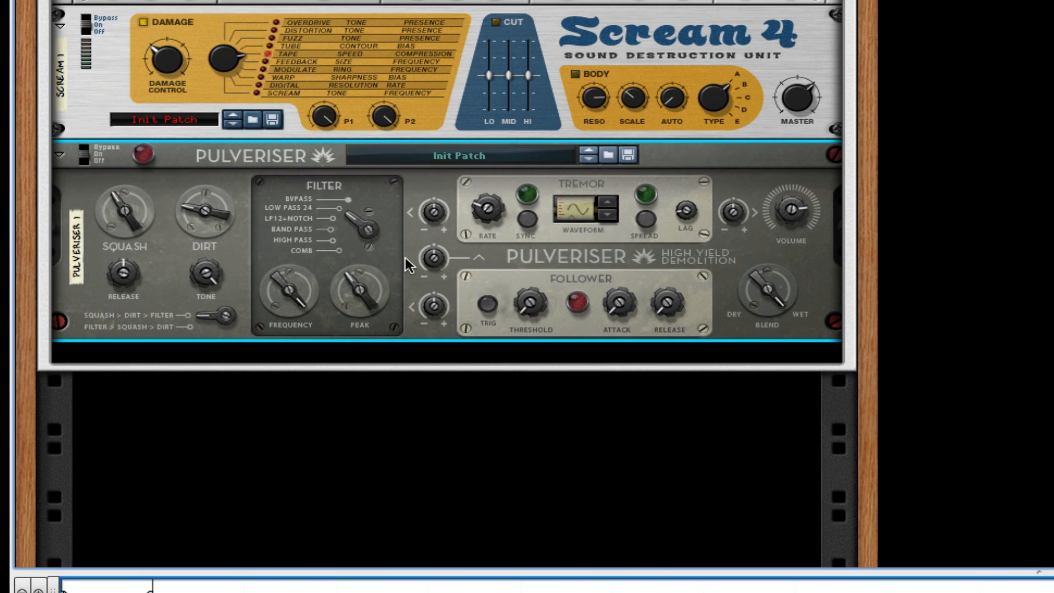
Step: Insert an MClass Maximizer under the Pulveriser with Soft Clip on at amount 127
right_click(384, 256)
mouse_move(508, 372)
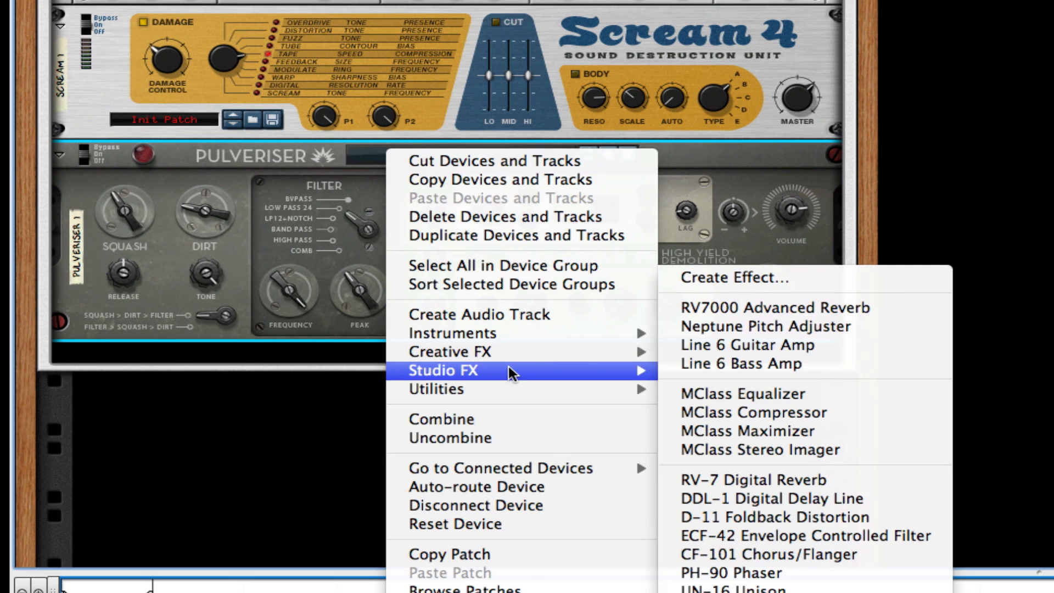
left_click(826, 430)
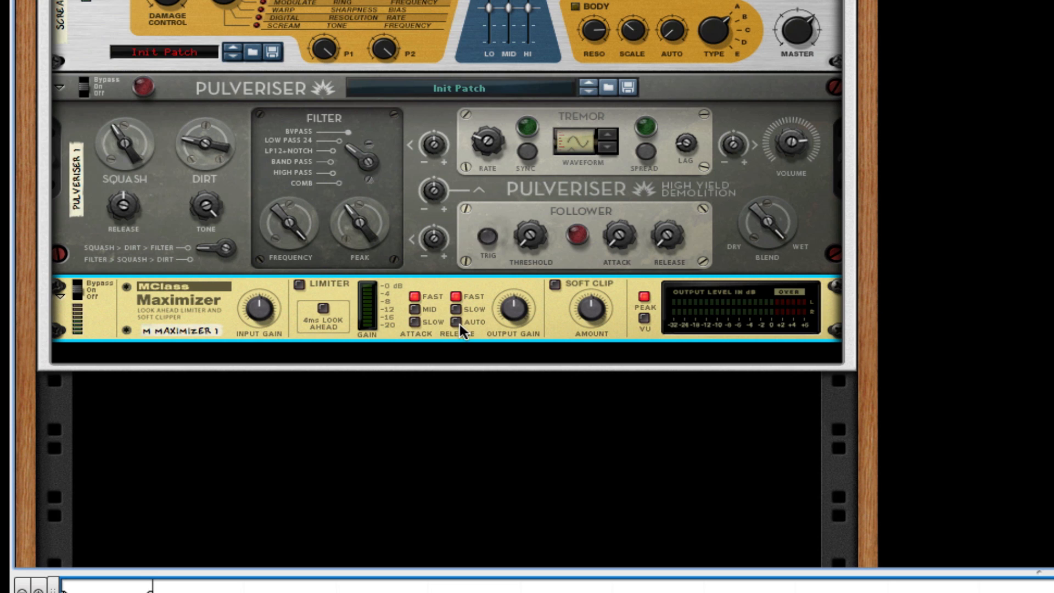
left_click(554, 284)
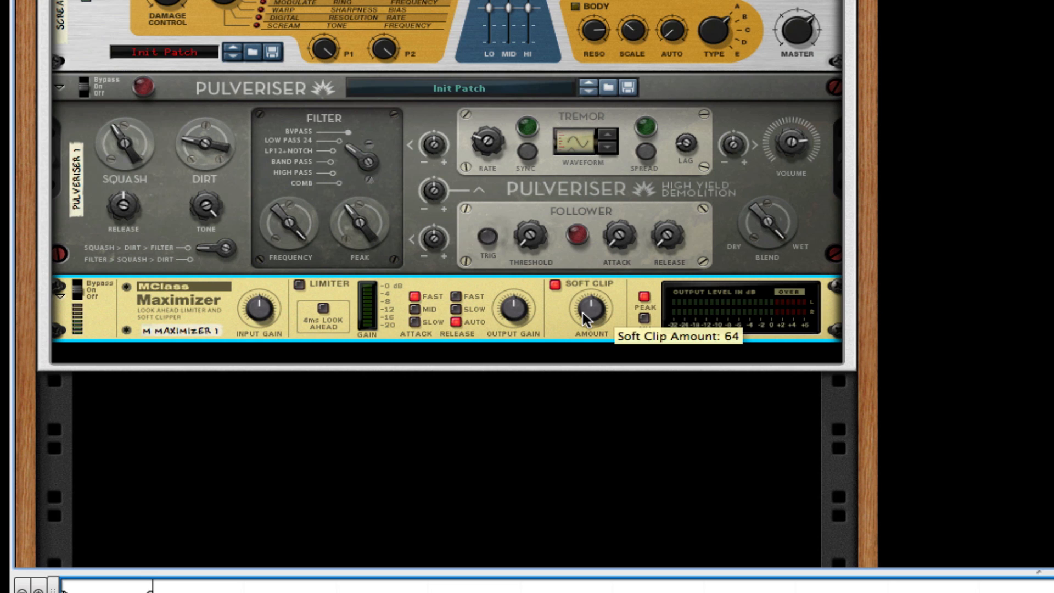
left_click_drag(582, 311, 585, 275)
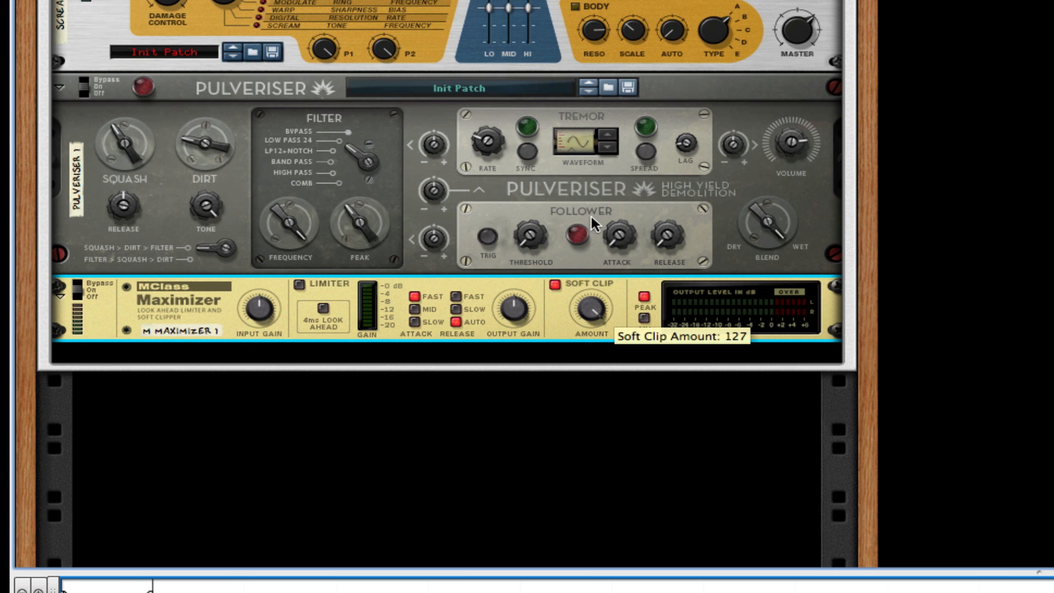
Step: Add a second Line 6 Bass Amp under the Maximizer and switch its compressor on
right_click(562, 319)
mouse_move(706, 439)
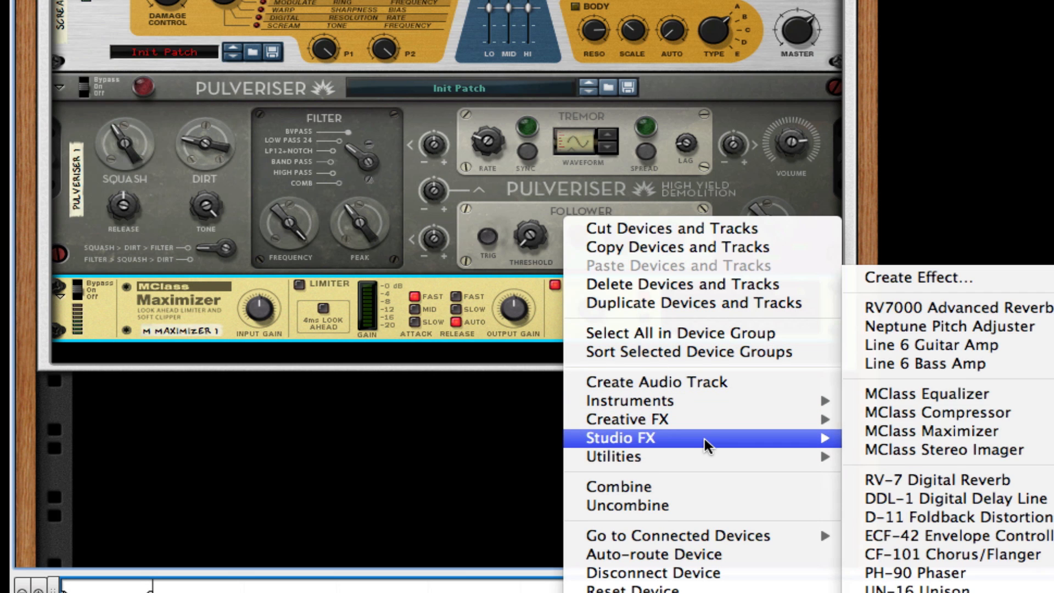
left_click(937, 369)
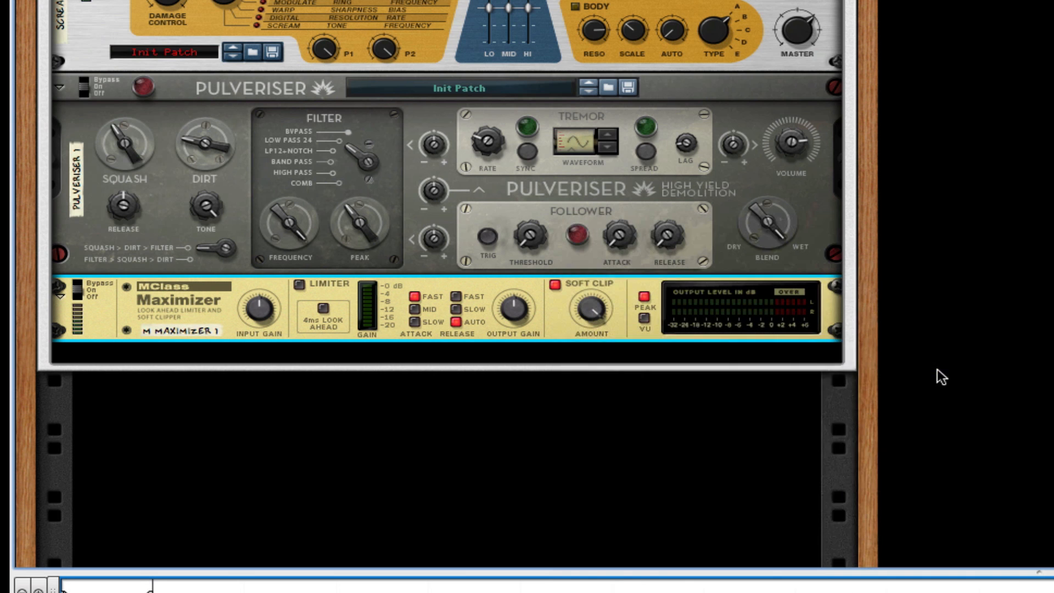
left_click(181, 388)
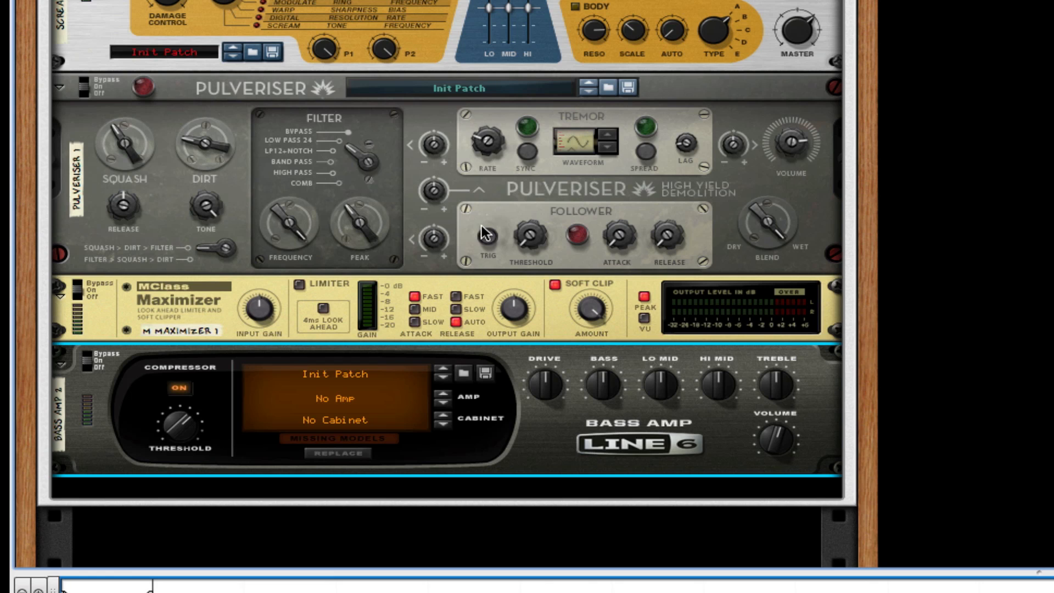
Step: Lower Pulveriser Dirt to 11%, Squash to about 25%, and Scream 4 Damage Control to 20
left_click_drag(213, 136, 212, 142)
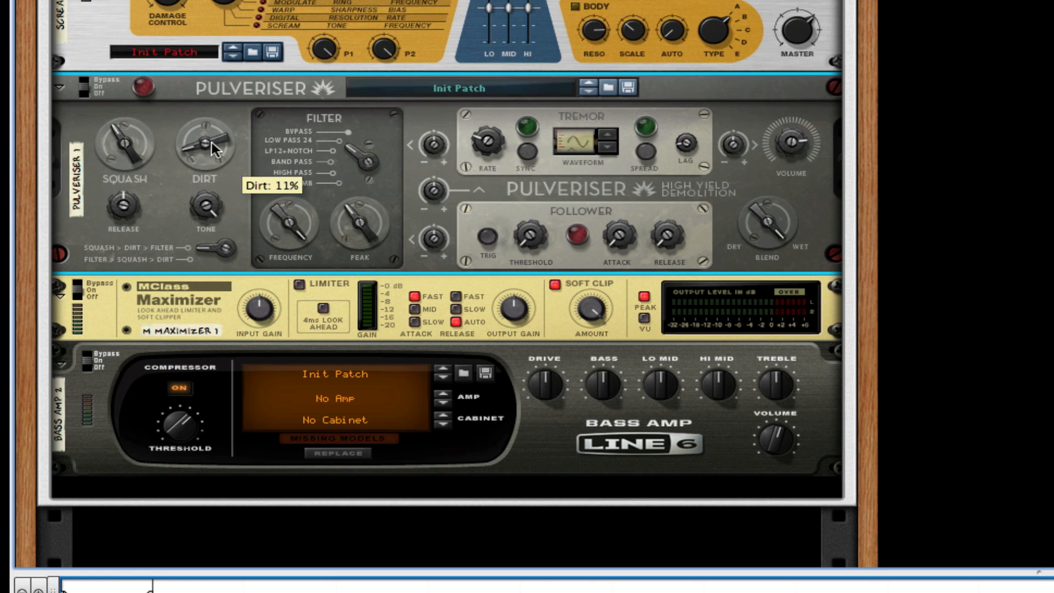
left_click_drag(126, 158, 126, 162)
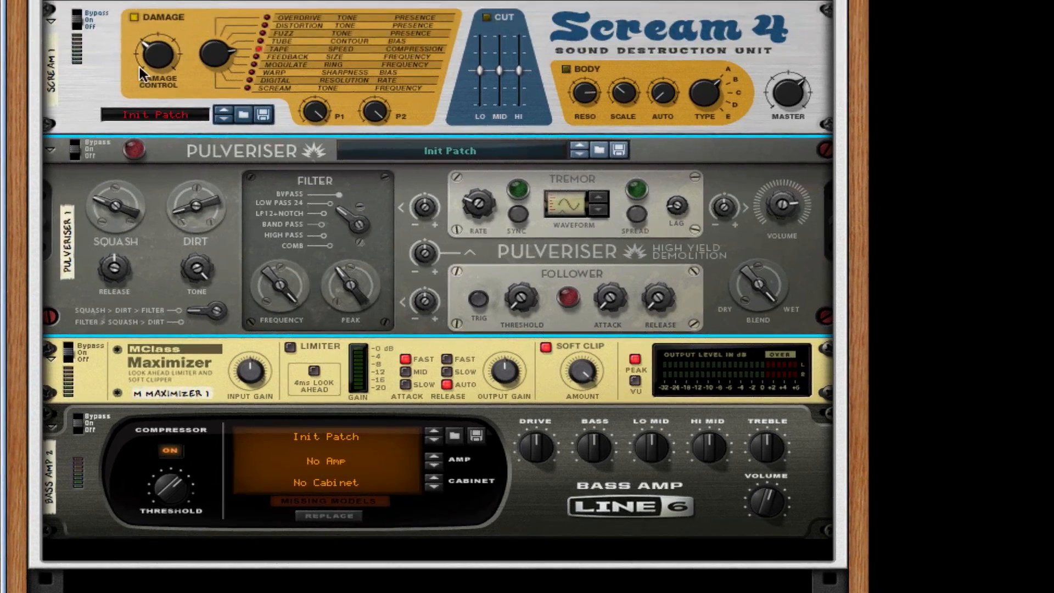
left_click_drag(164, 47, 163, 61)
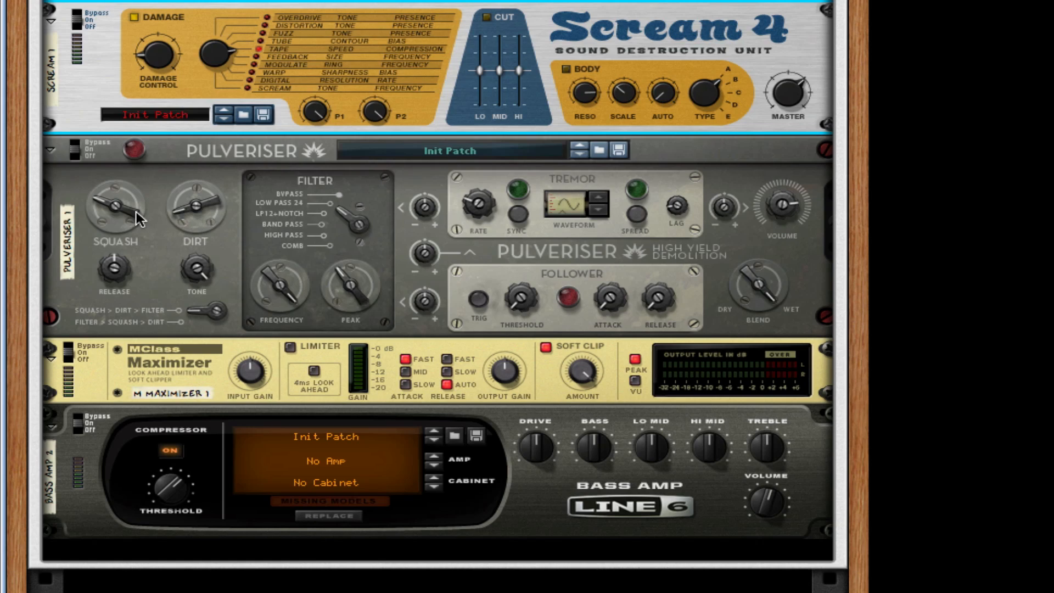
scroll(609, 470, "up", 15)
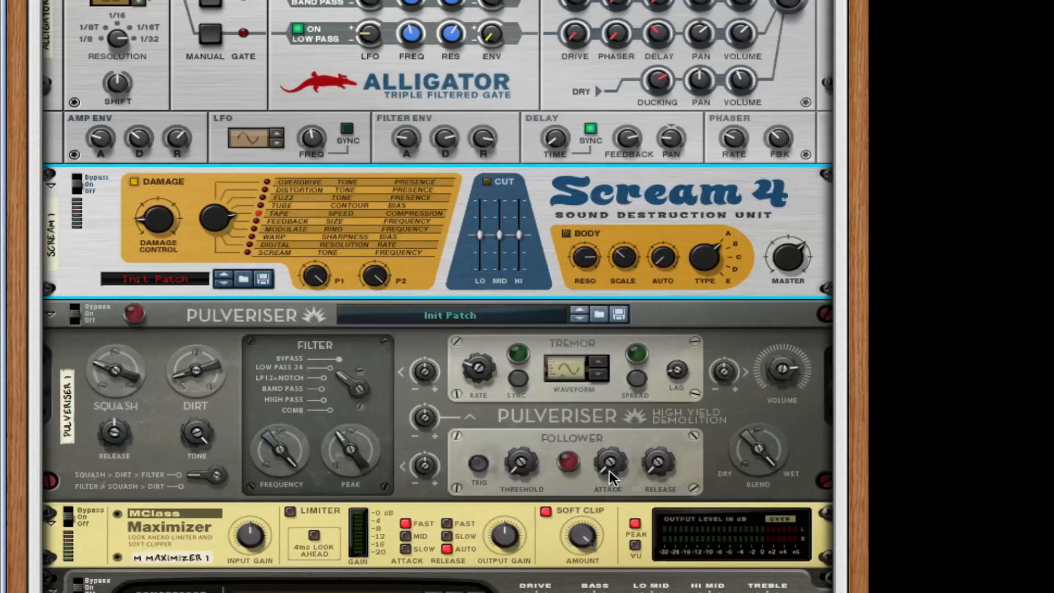
scroll(611, 478, "up", 3)
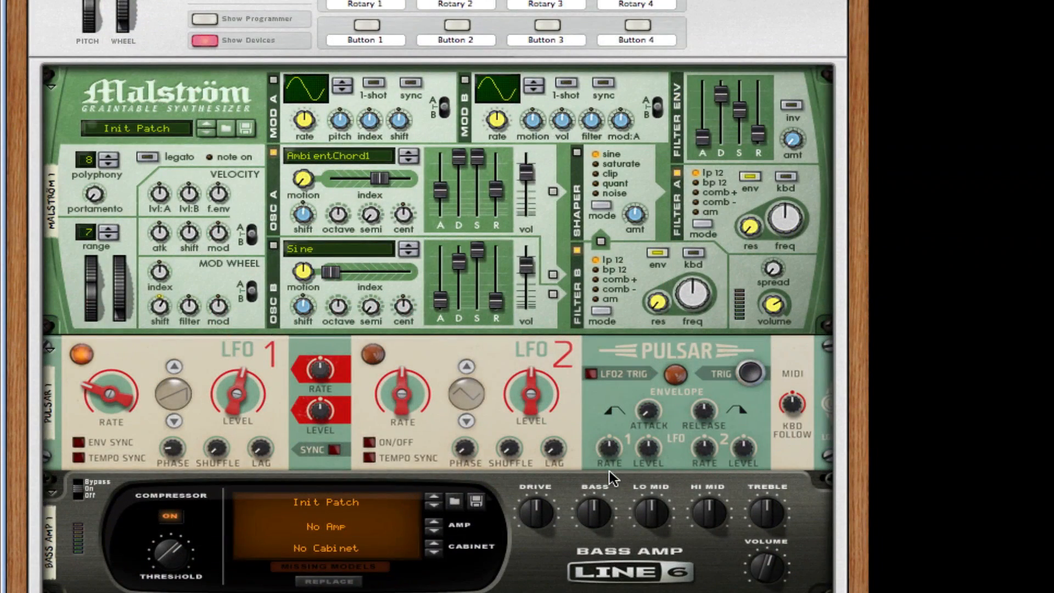